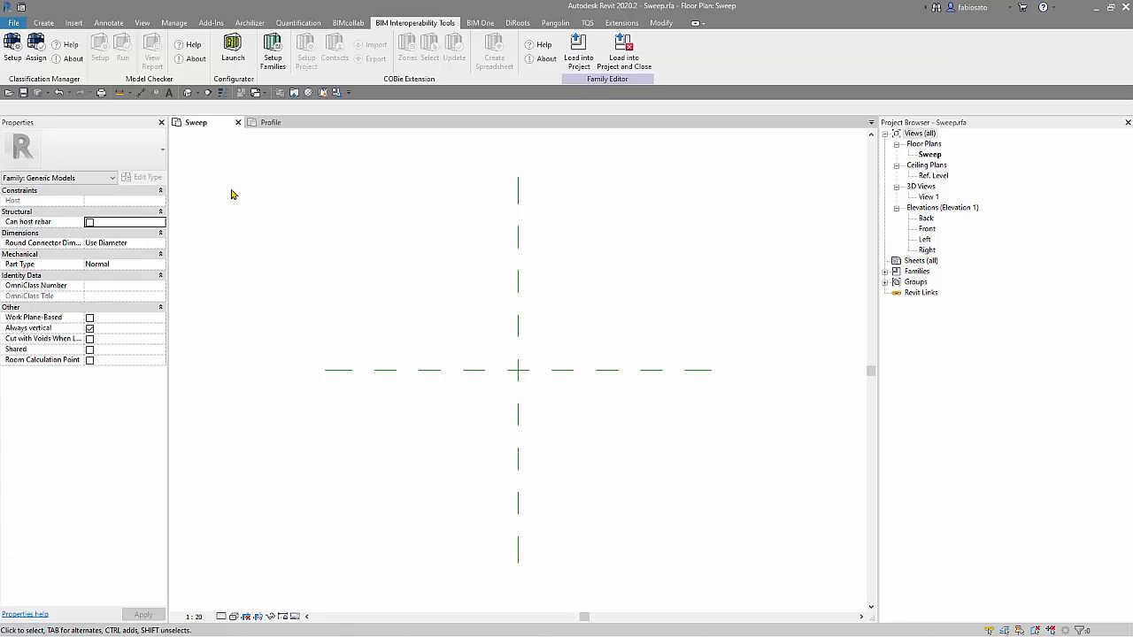
# In the Profile family, draw two vertical reference planes left and right of the centre.
pyautogui.click(269, 123)
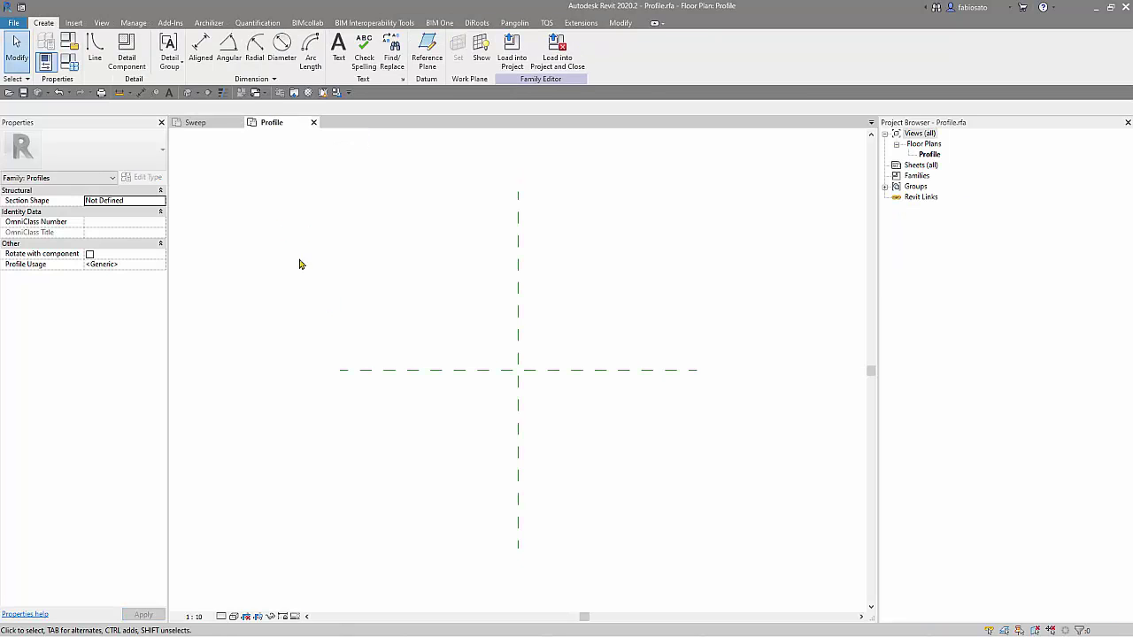
pyautogui.click(430, 58)
pyautogui.click(424, 262)
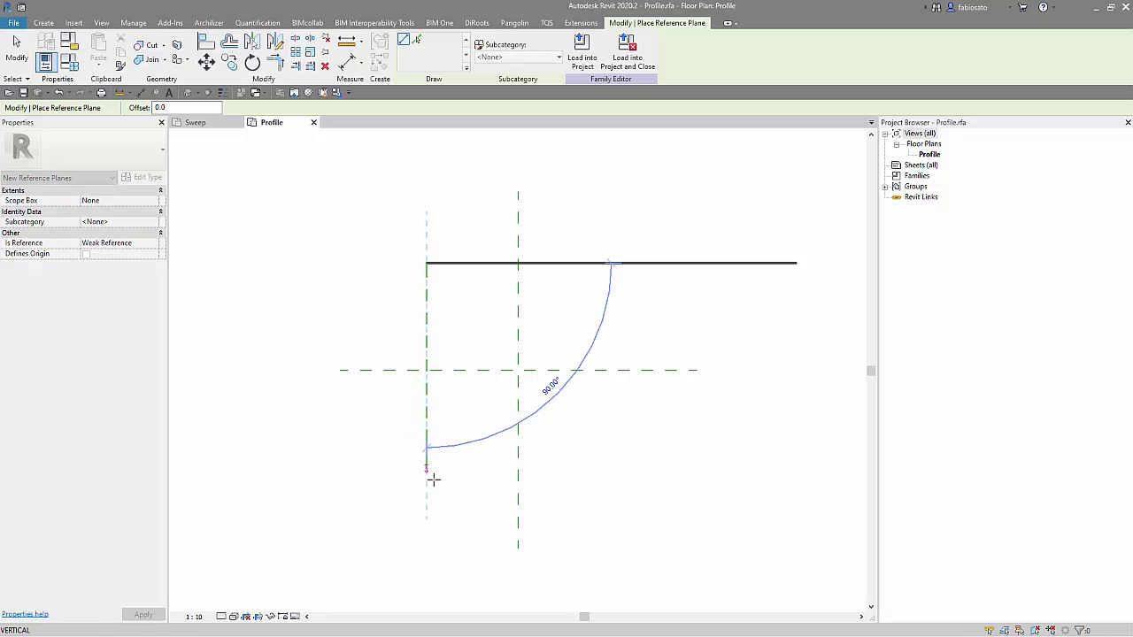
pyautogui.click(425, 483)
pyautogui.click(607, 263)
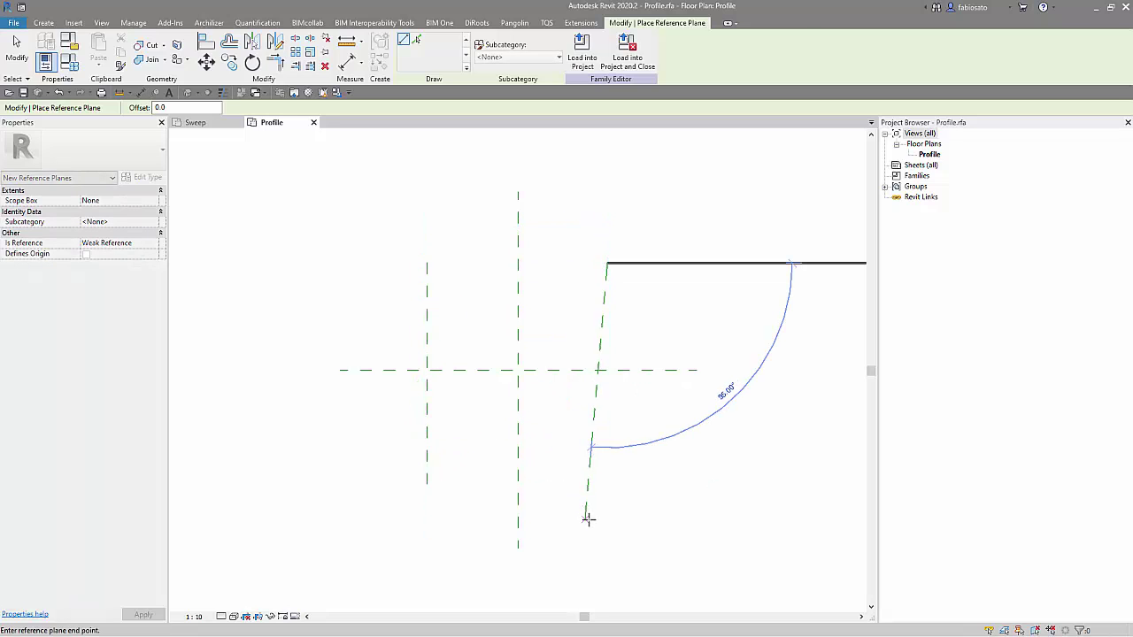
pyautogui.click(607, 483)
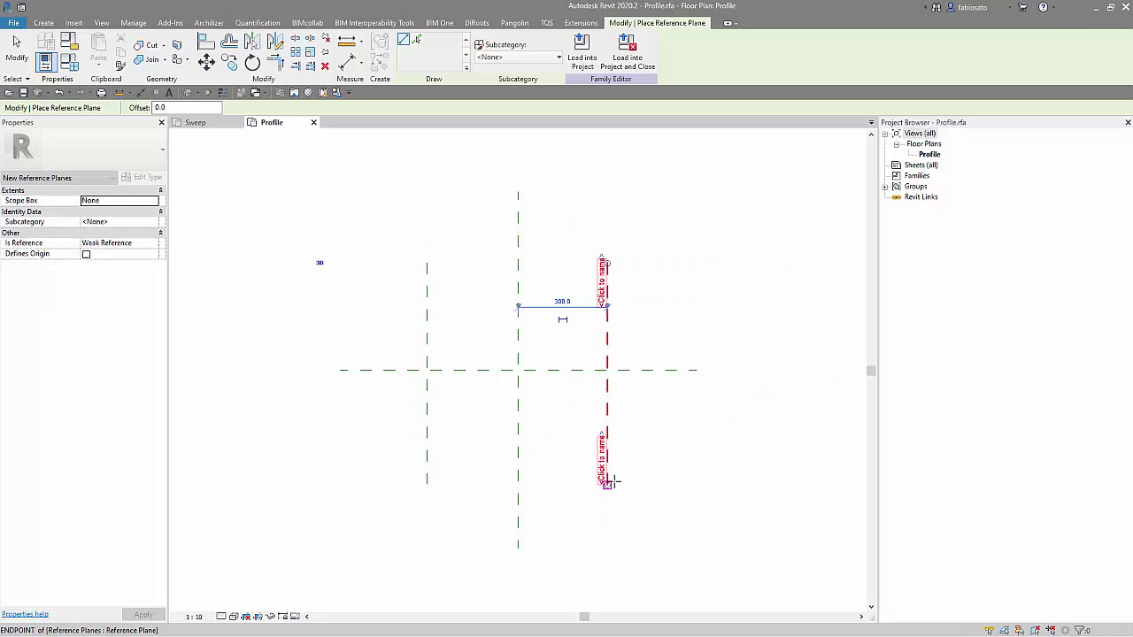
# Add two horizontal reference planes above and below the centre.
pyautogui.click(649, 317)
pyautogui.click(364, 316)
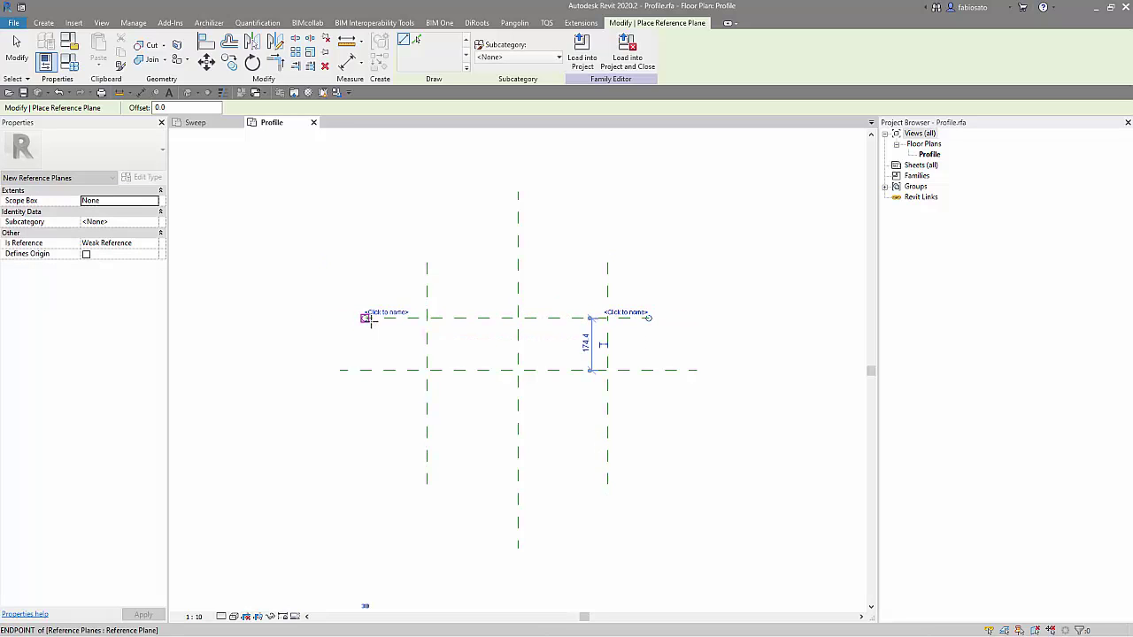
pyautogui.click(650, 417)
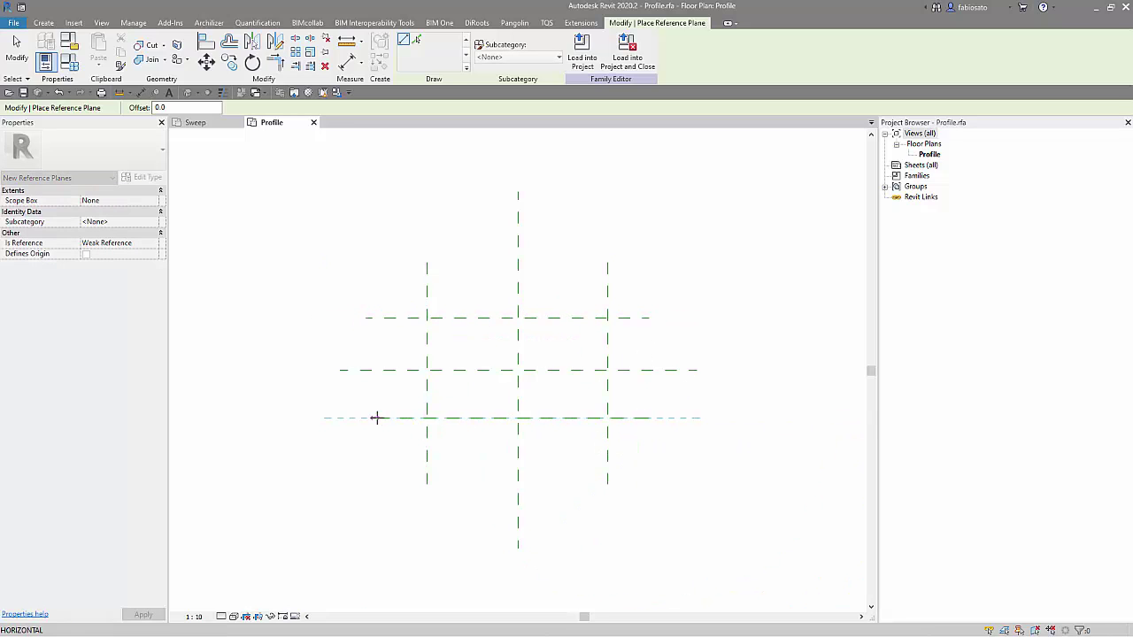
pyautogui.click(363, 416)
# Dimension the horizontal planes with an EQ string and an overall 349 dimension.
pyautogui.click(361, 62)
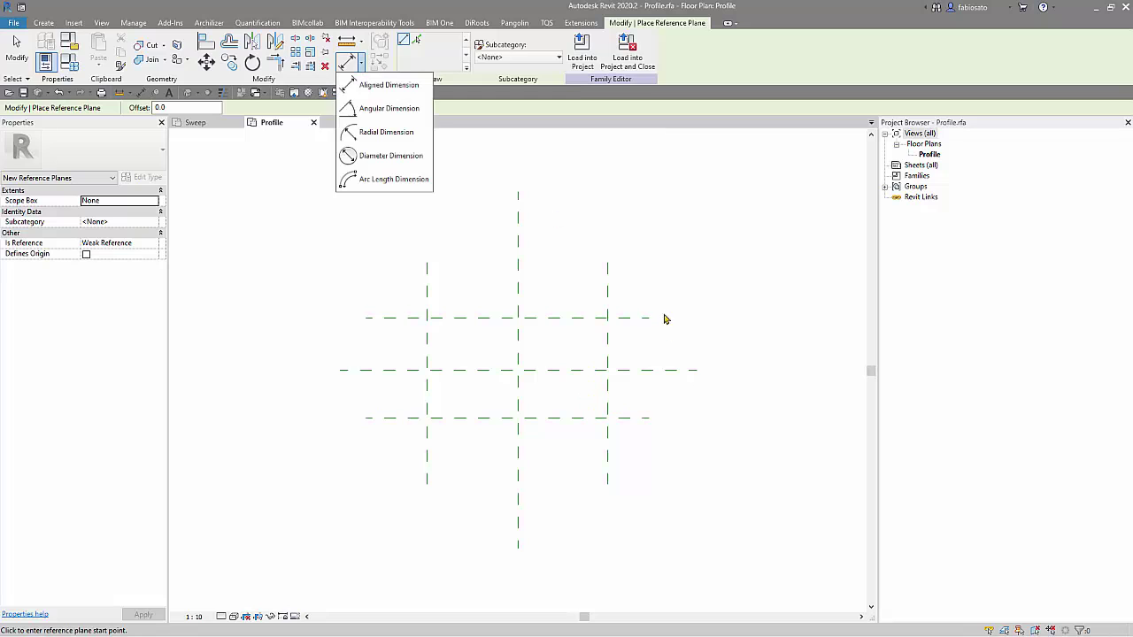
pyautogui.click(367, 84)
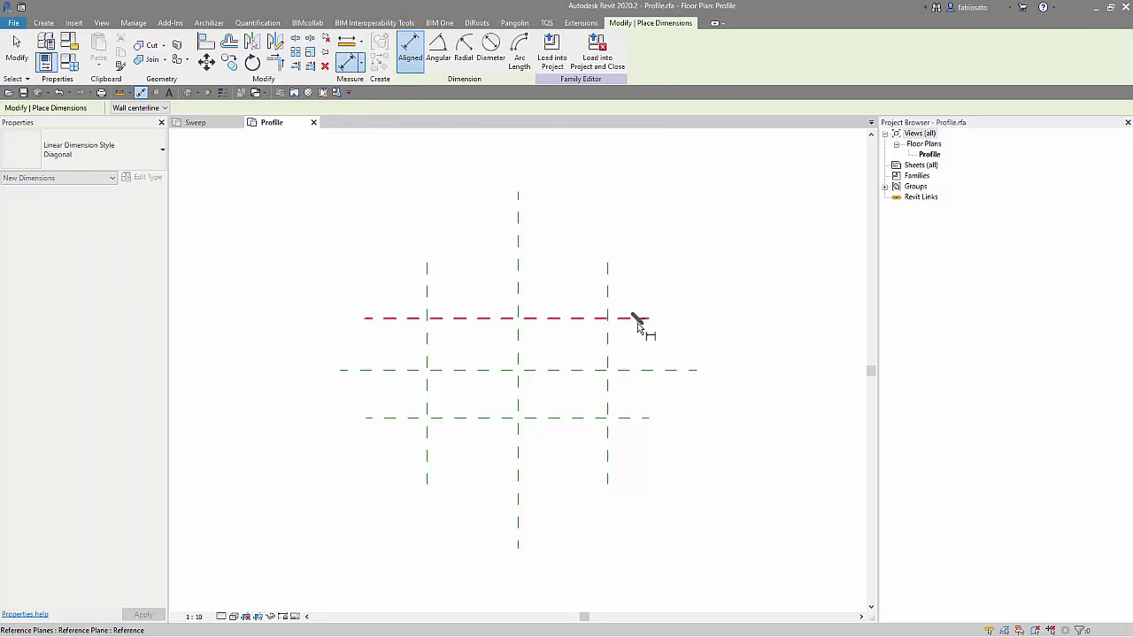
pyautogui.click(641, 317)
pyautogui.click(643, 371)
pyautogui.click(651, 418)
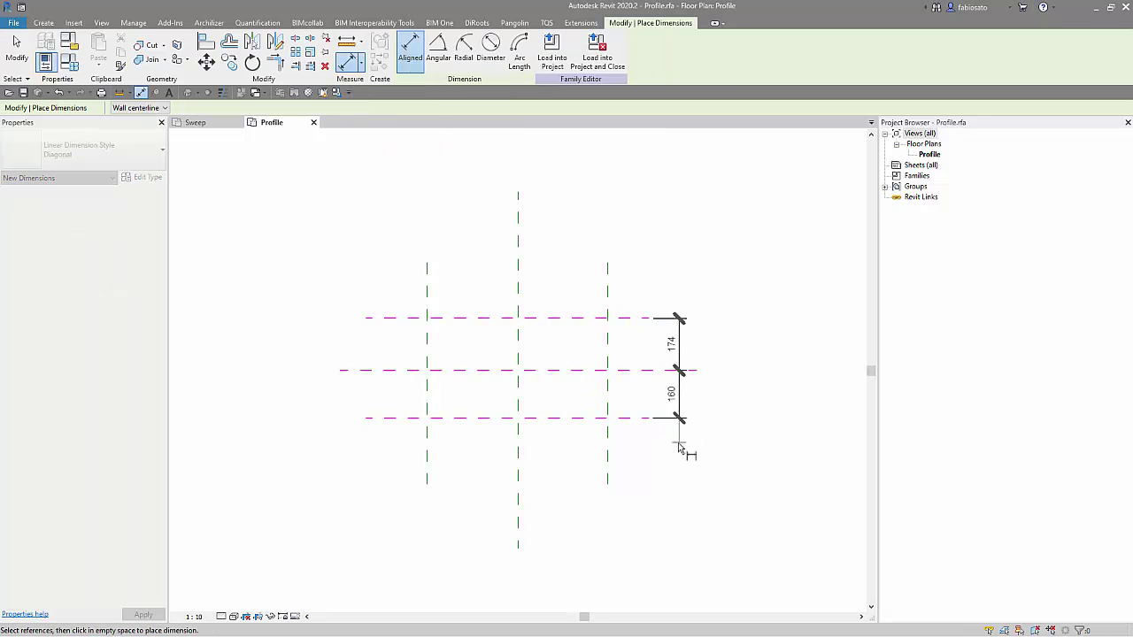
pyautogui.click(680, 442)
pyautogui.click(639, 368)
pyautogui.click(380, 318)
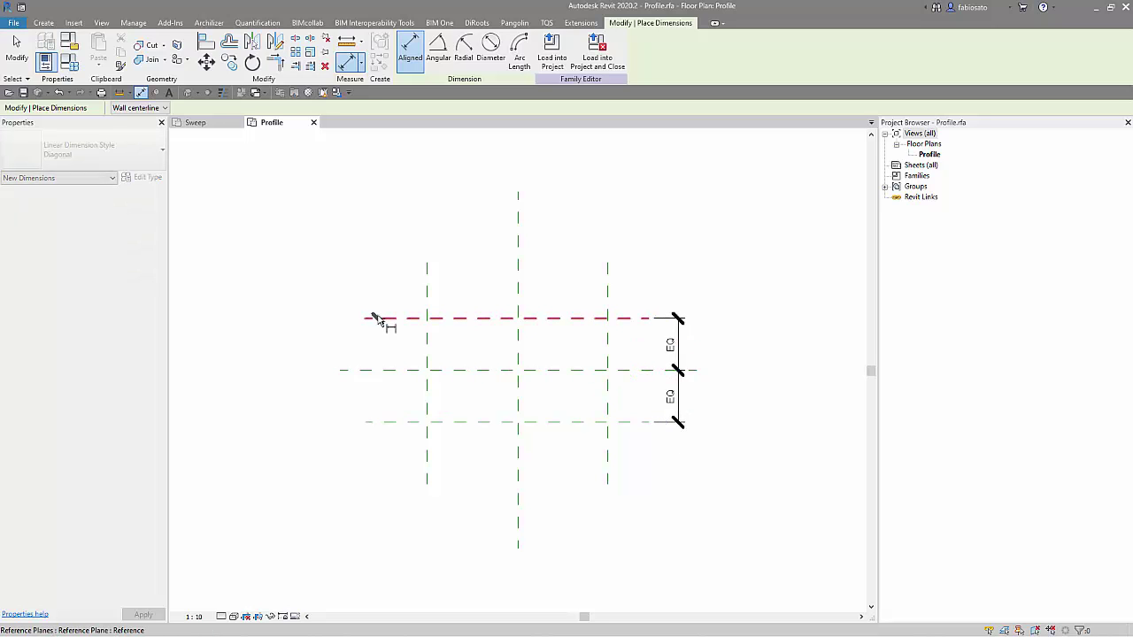
pyautogui.click(387, 423)
pyautogui.click(343, 453)
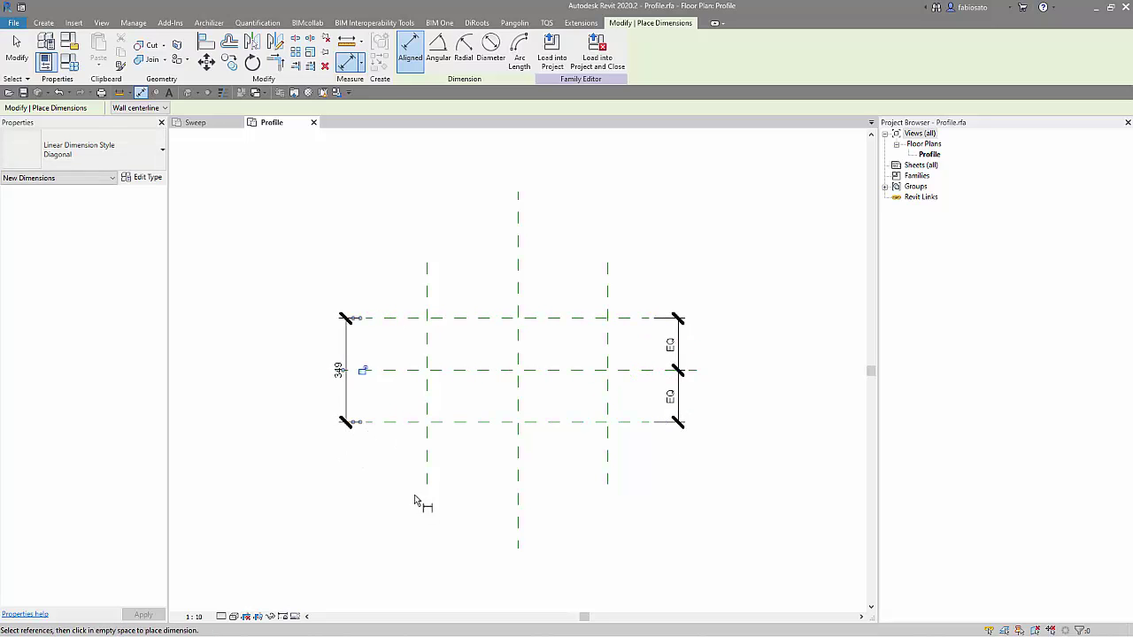
# Dimension the vertical planes with an EQ string and an overall 600 dimension.
pyautogui.click(484, 487)
pyautogui.click(518, 469)
pyautogui.click(609, 482)
pyautogui.click(652, 523)
pyautogui.click(516, 479)
pyautogui.click(429, 271)
pyautogui.click(605, 286)
pyautogui.click(628, 242)
pyautogui.press('Escape')
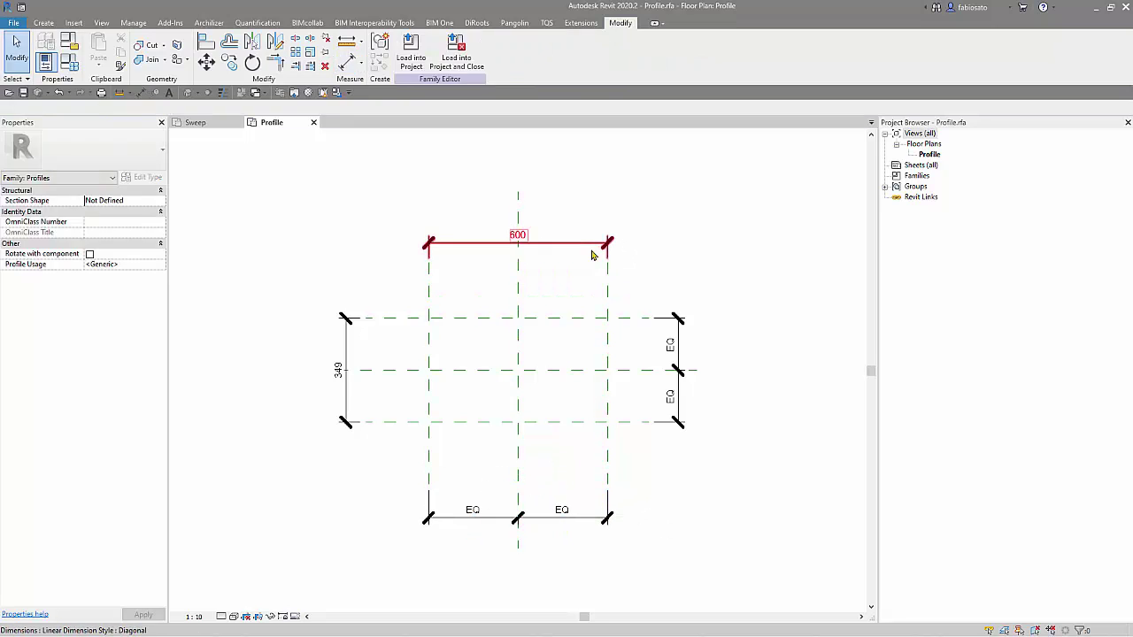
pyautogui.click(596, 252)
# Label the 600 dimension with a new Length type parameter.
pyautogui.click(453, 49)
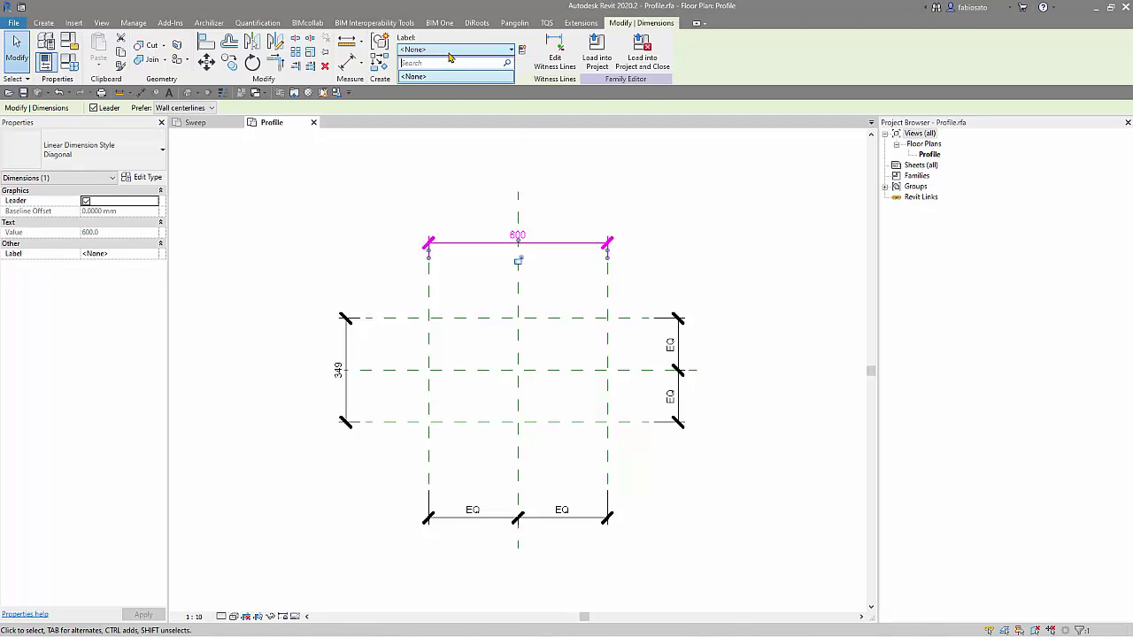
pyautogui.click(522, 52)
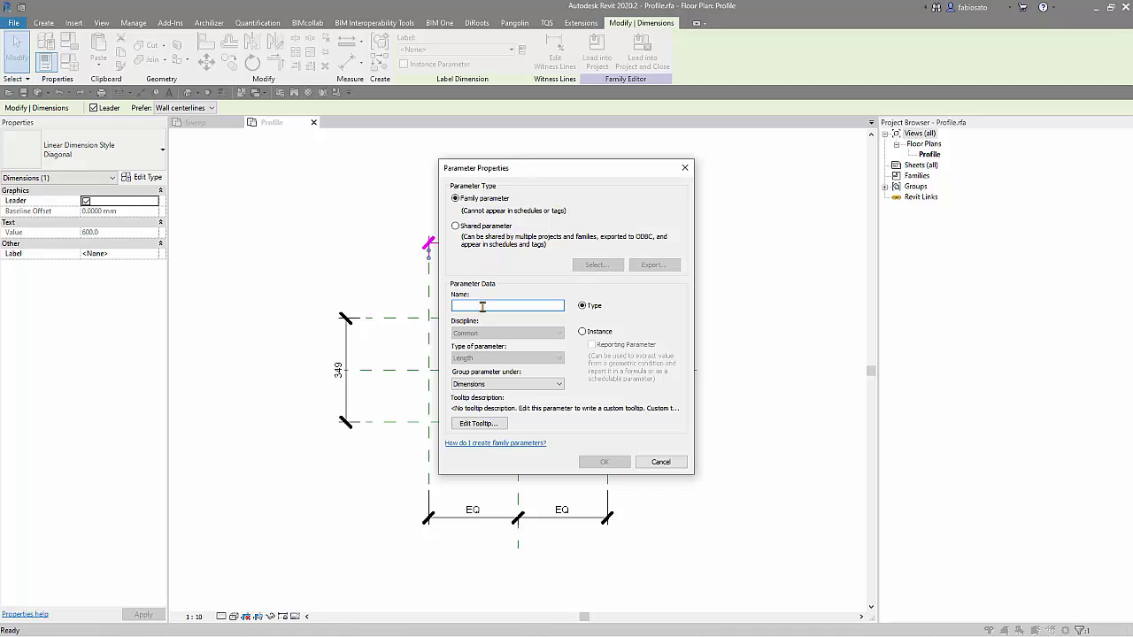
pyautogui.write('Wi')
pyautogui.write('Length')
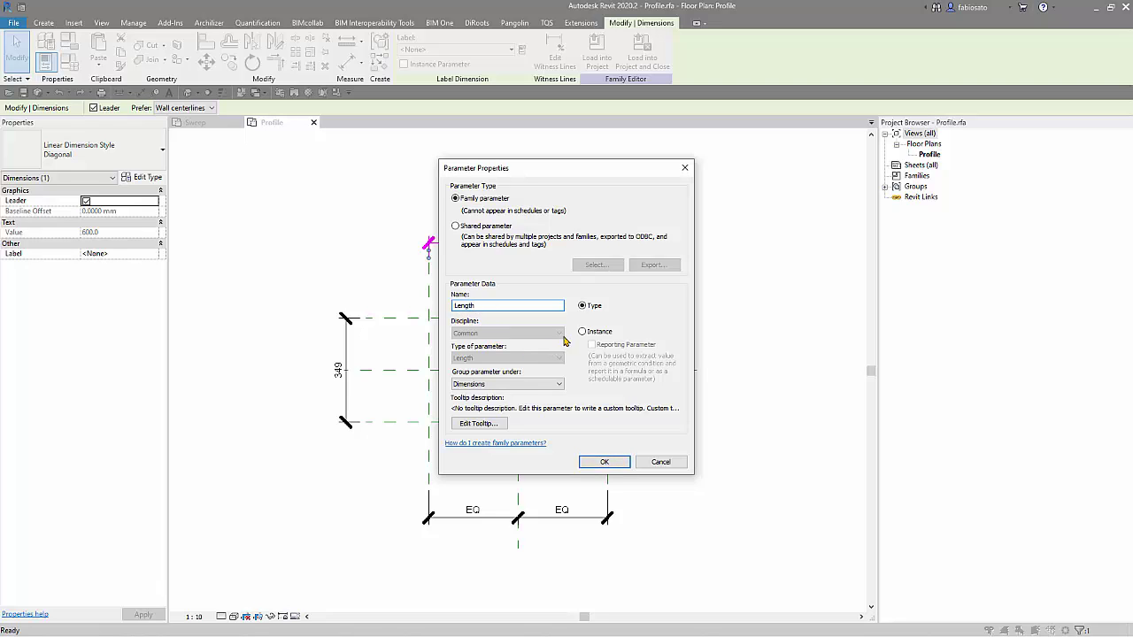
pyautogui.click(583, 332)
pyautogui.click(581, 305)
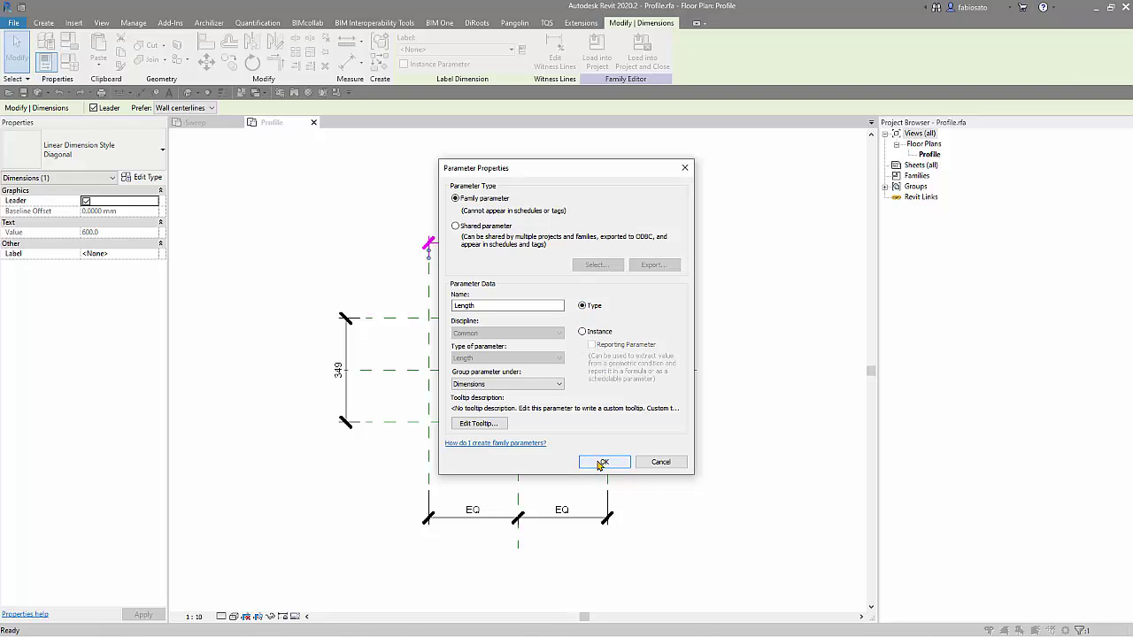
pyautogui.click(601, 462)
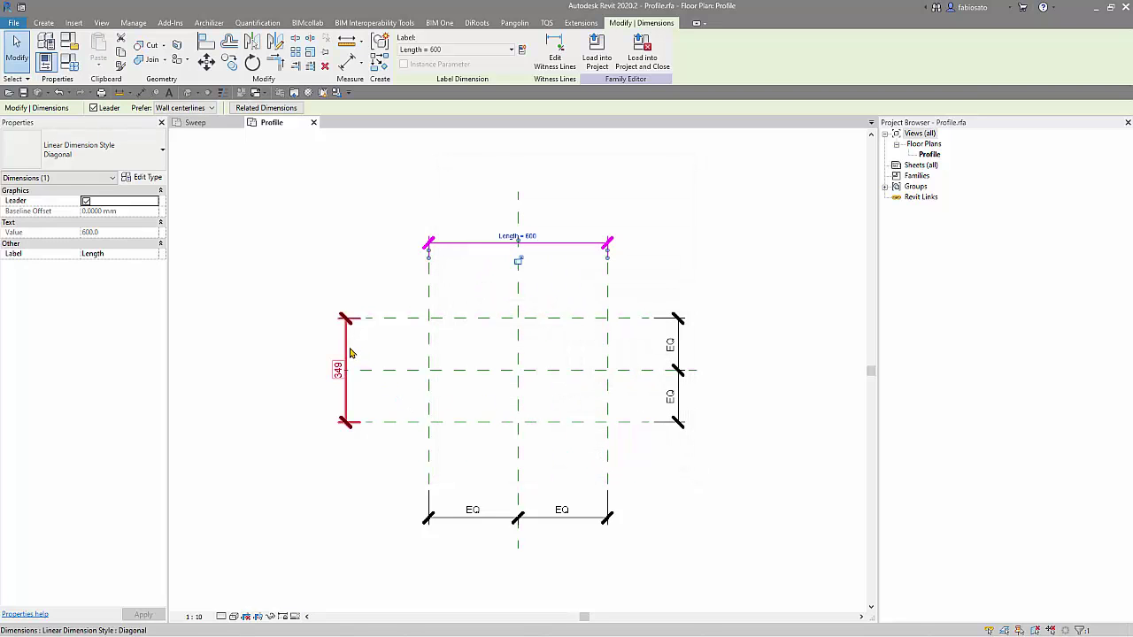
# Label the 349 dimension with a new Width type parameter.
pyautogui.click(347, 358)
pyautogui.click(522, 50)
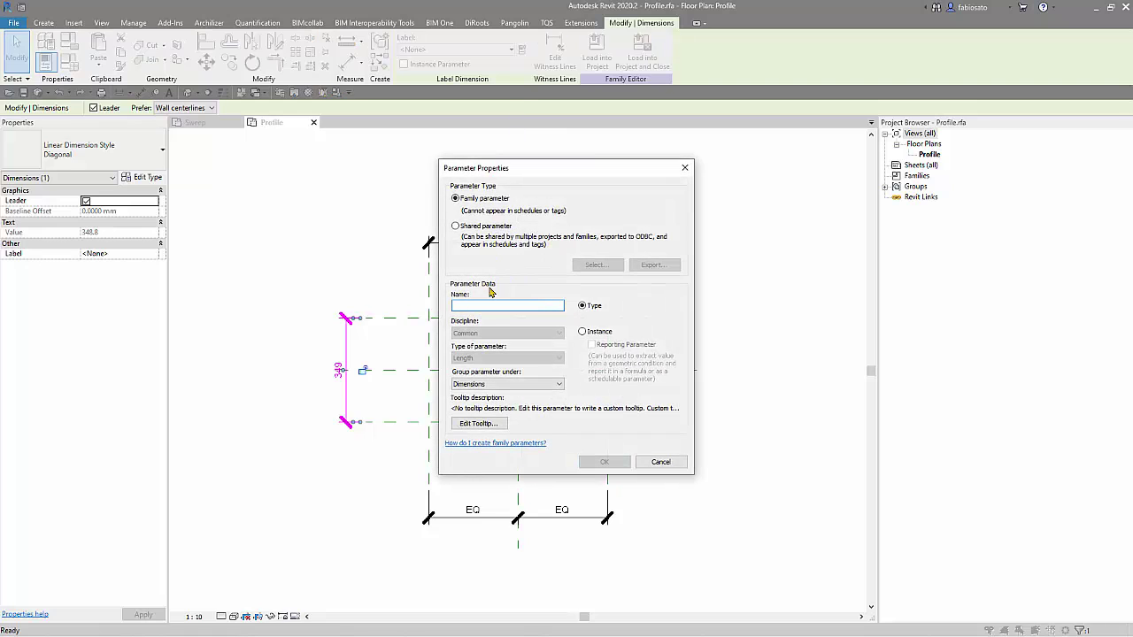
pyautogui.write('Width')
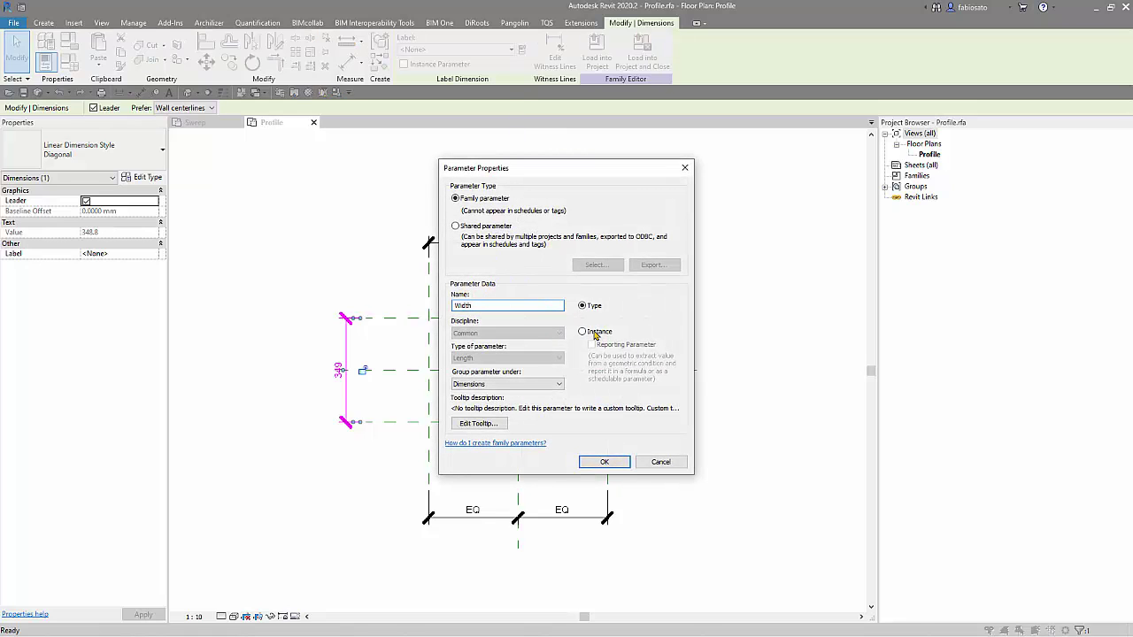
pyautogui.click(602, 461)
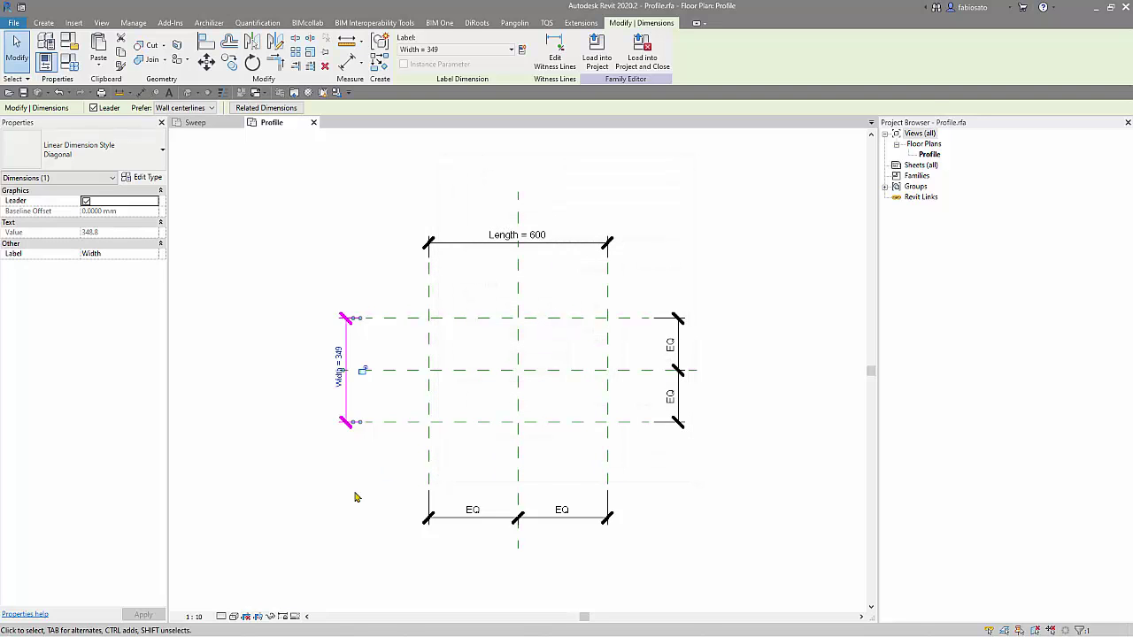
pyautogui.click(325, 465)
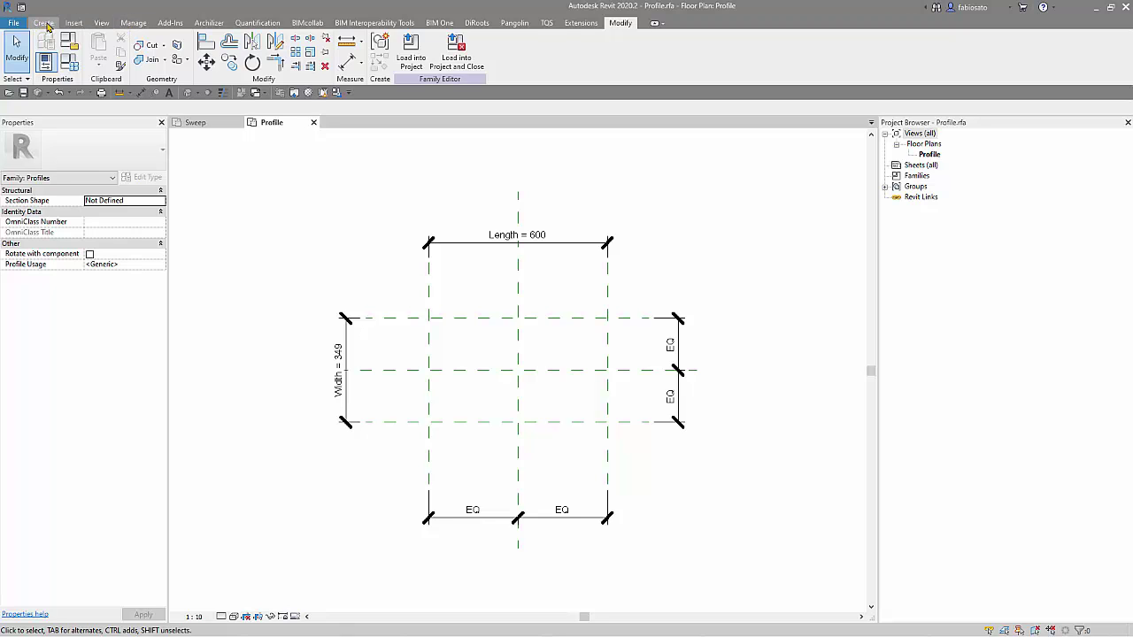
# Draw a rectangular profile line roughly inside the four reference planes.
pyautogui.click(46, 24)
pyautogui.click(94, 52)
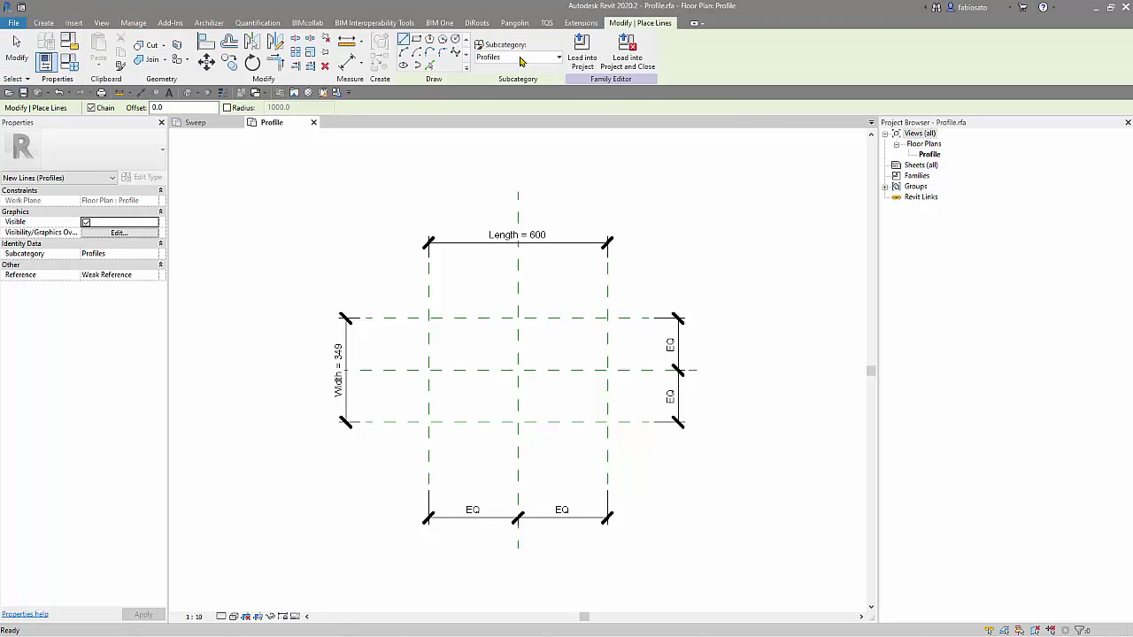
pyautogui.click(416, 39)
pyautogui.click(414, 303)
pyautogui.click(623, 456)
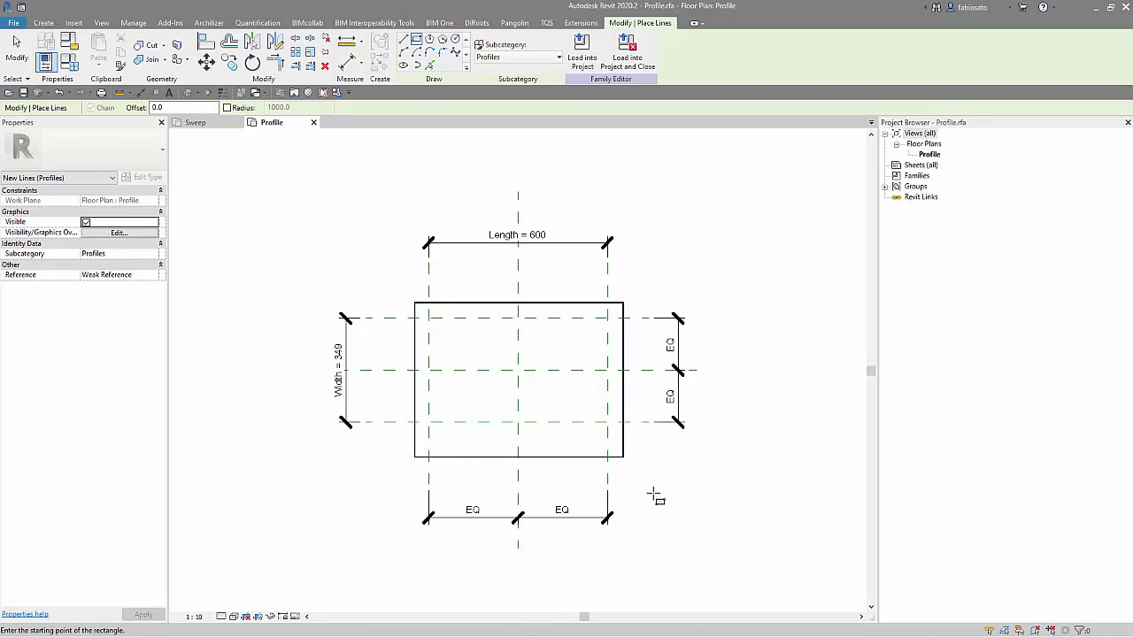
# Align the rectangle's right, top, left and bottom edges onto their reference planes.
pyautogui.click(206, 42)
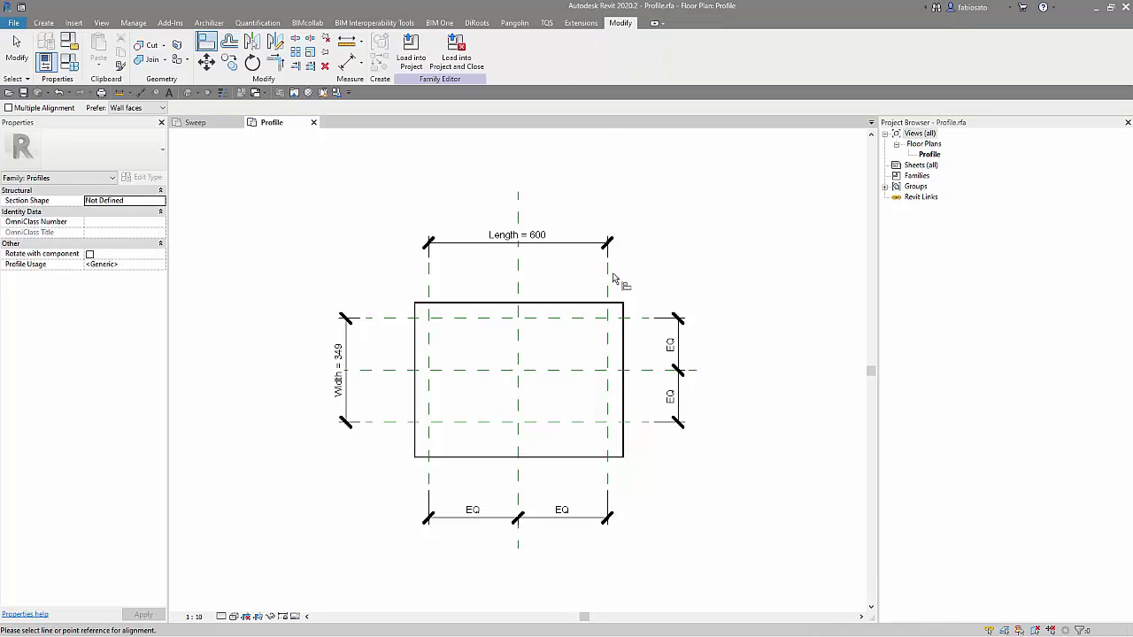
pyautogui.click(608, 279)
pyautogui.click(623, 345)
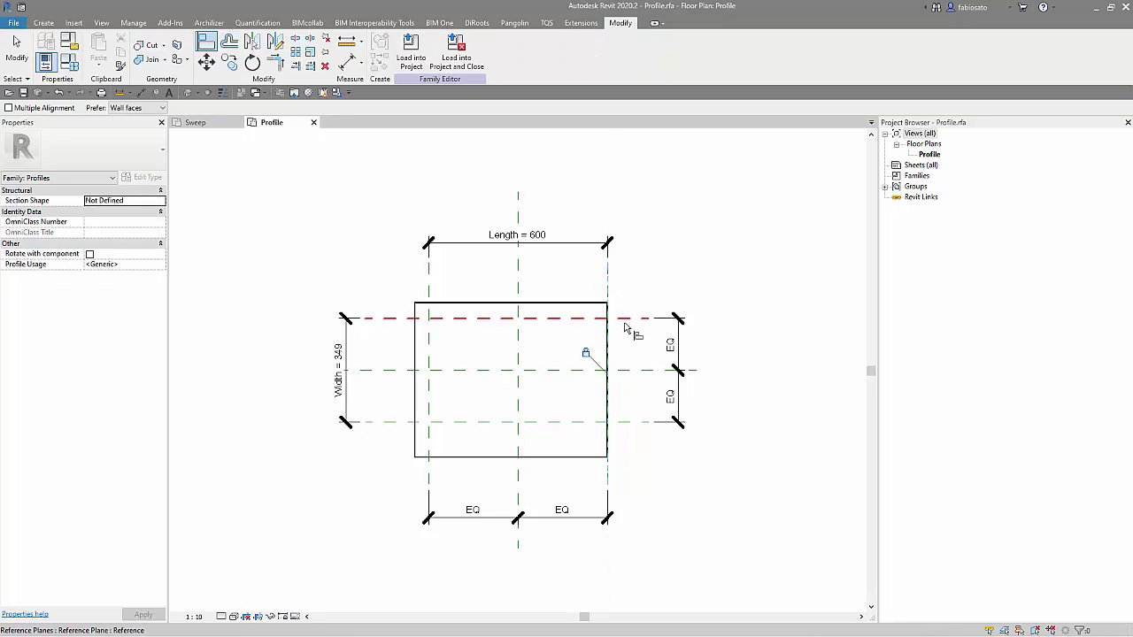
pyautogui.click(623, 324)
pyautogui.click(580, 305)
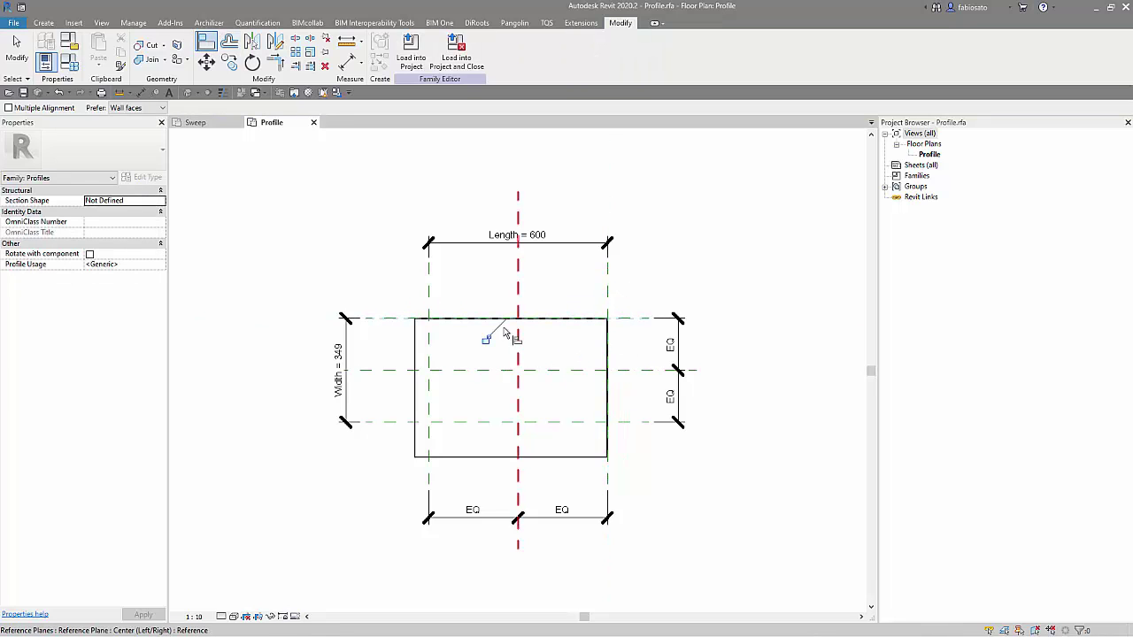
pyautogui.click(428, 290)
pyautogui.click(415, 371)
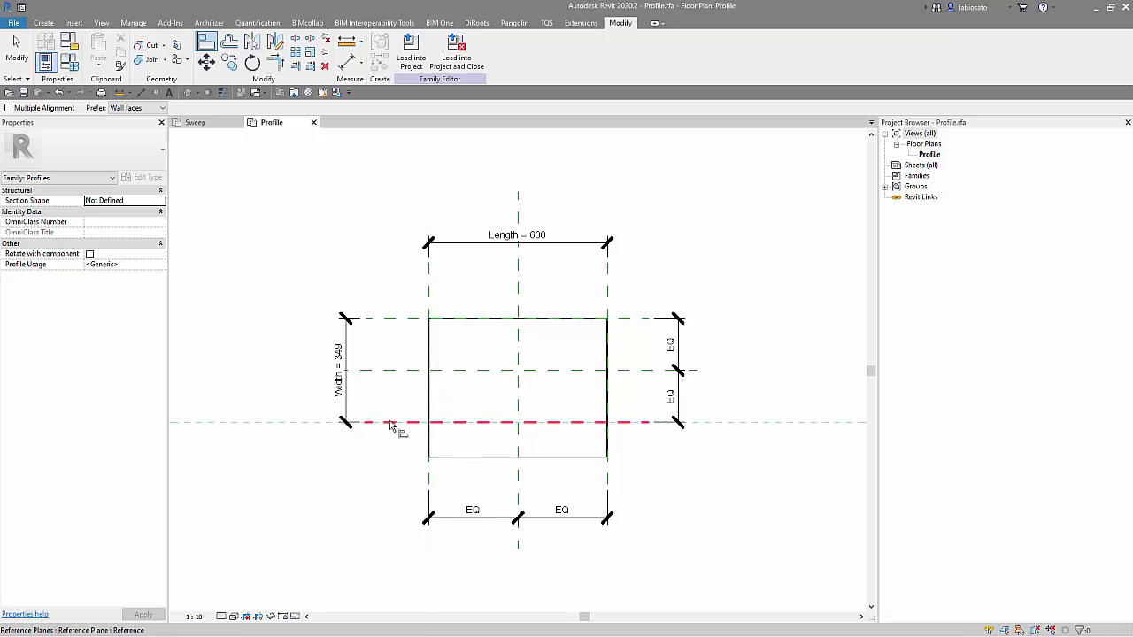
pyautogui.click(390, 423)
pyautogui.click(469, 458)
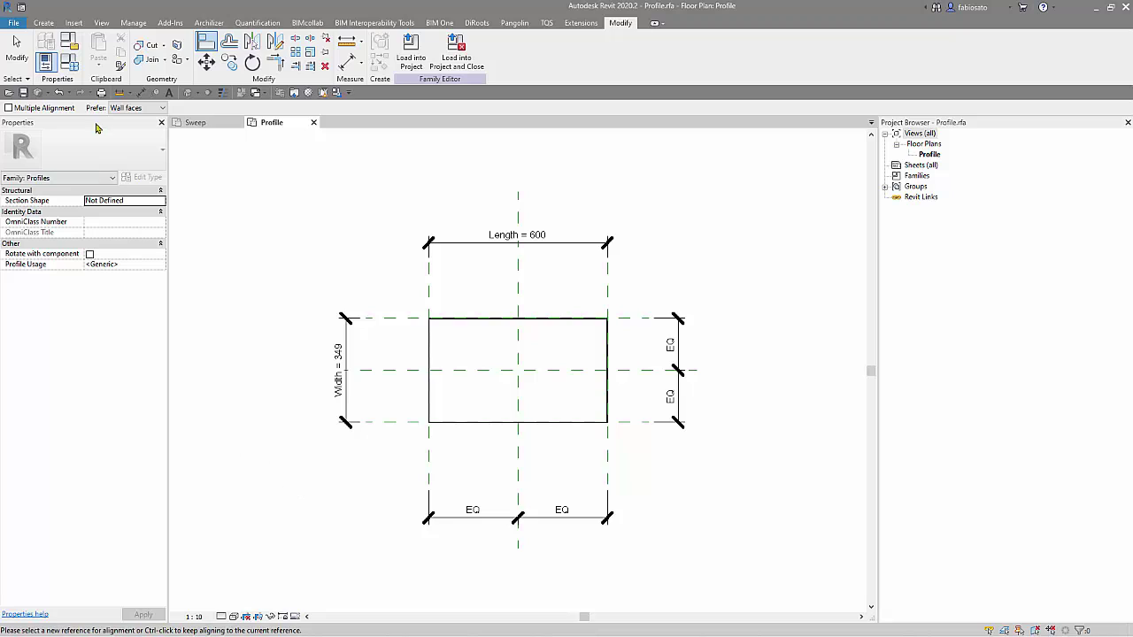
pyautogui.click(27, 49)
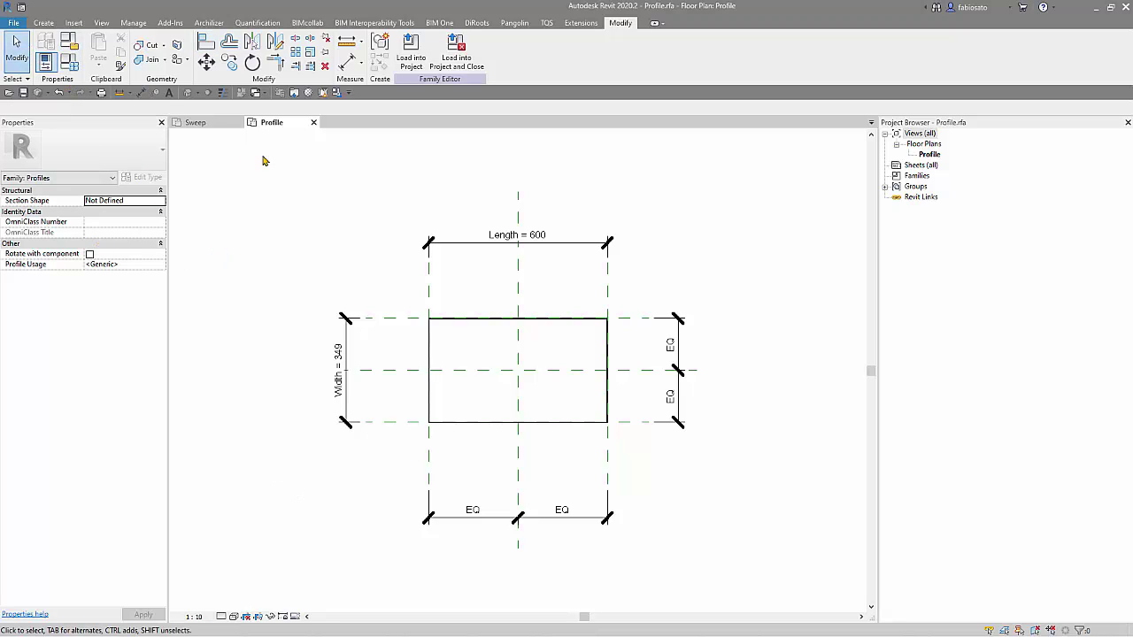
# Save the Profile family and load it into the Sweep family.
pyautogui.click(58, 92)
pyautogui.click(411, 55)
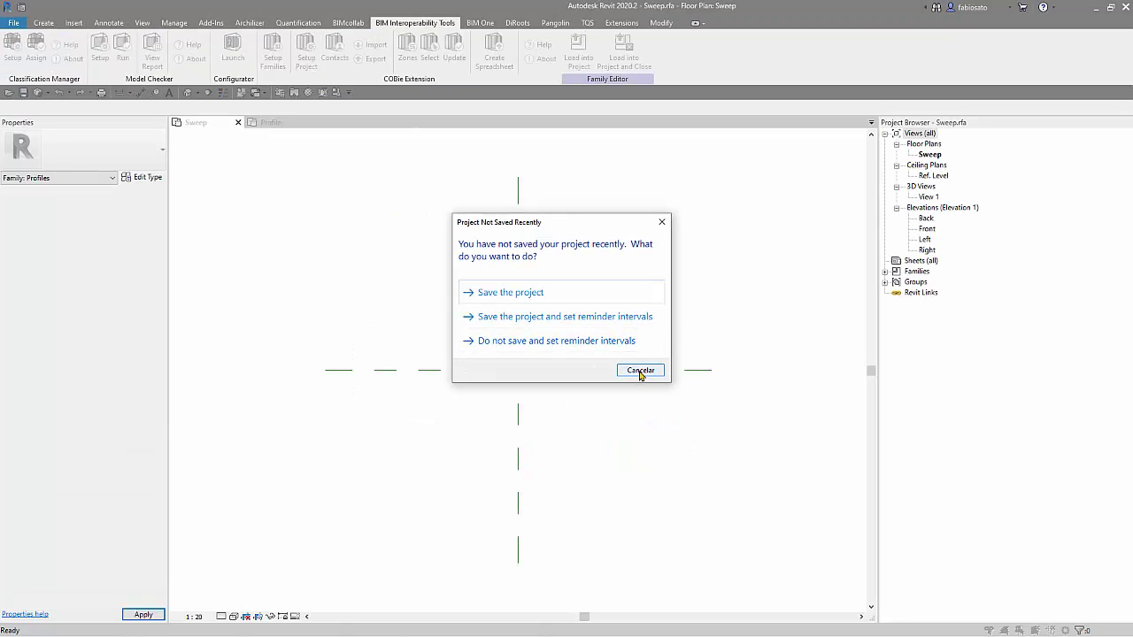
pyautogui.click(641, 370)
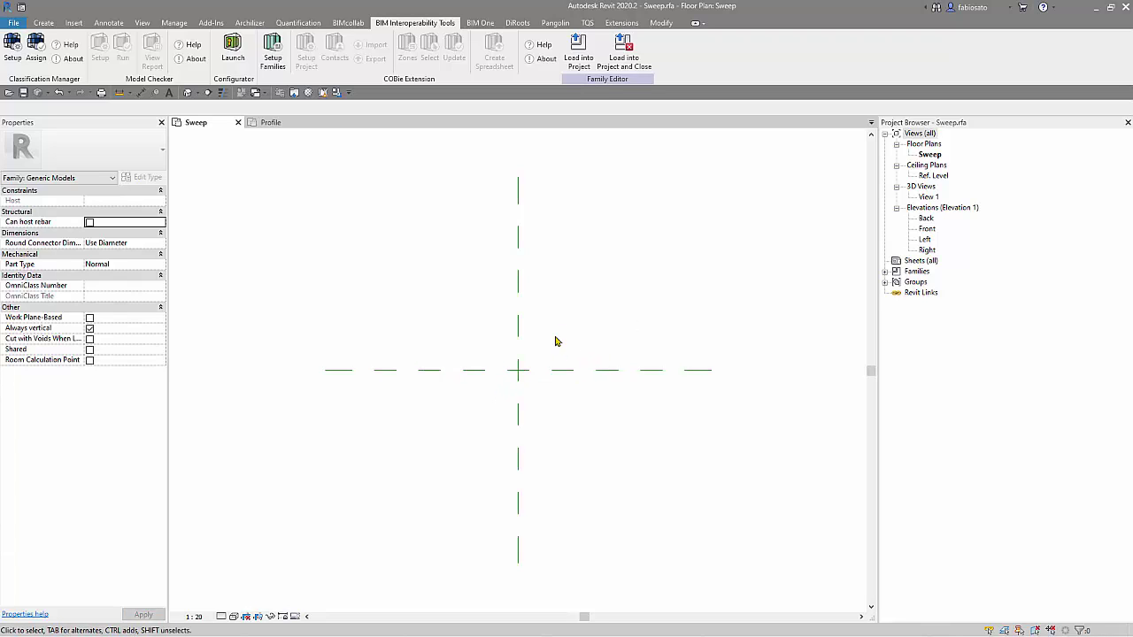
# Expand Families > Profiles > Profile in the Project Browser.
pyautogui.click(886, 271)
pyautogui.click(895, 292)
pyautogui.click(907, 303)
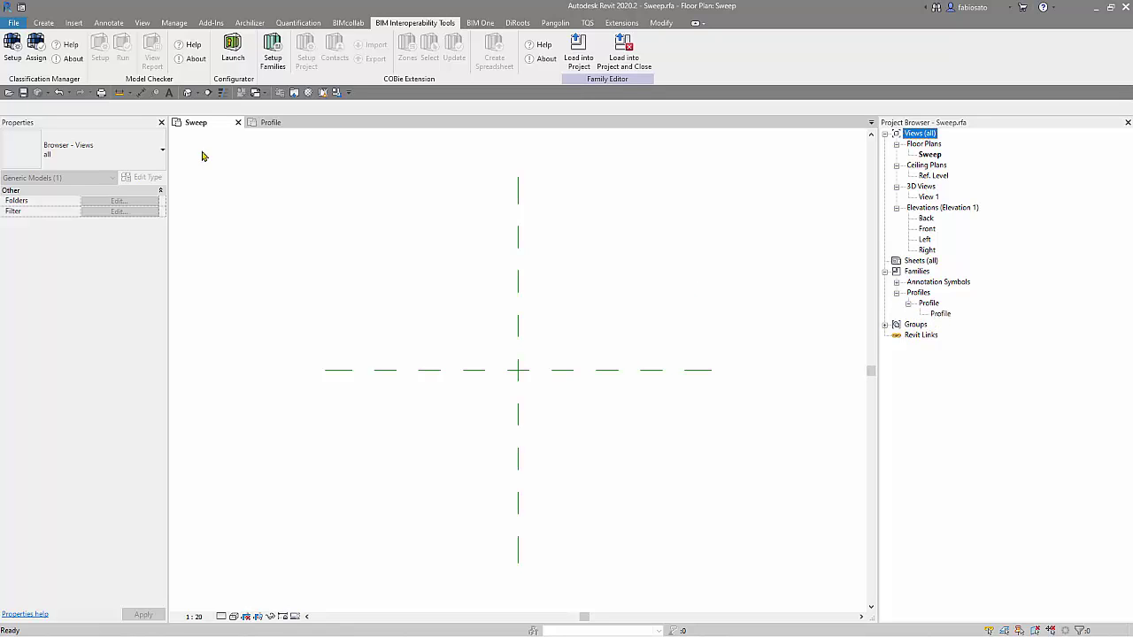
# Add Length and Width instance parameters in the Family Types dialog.
pyautogui.click(43, 22)
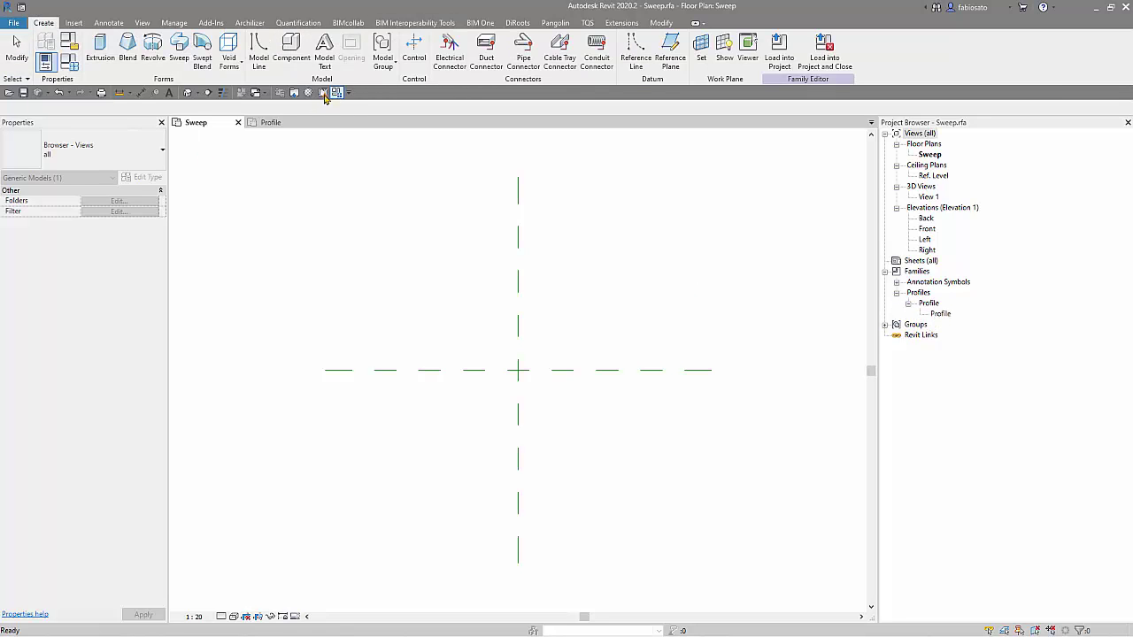
pyautogui.click(69, 62)
pyautogui.click(155, 140)
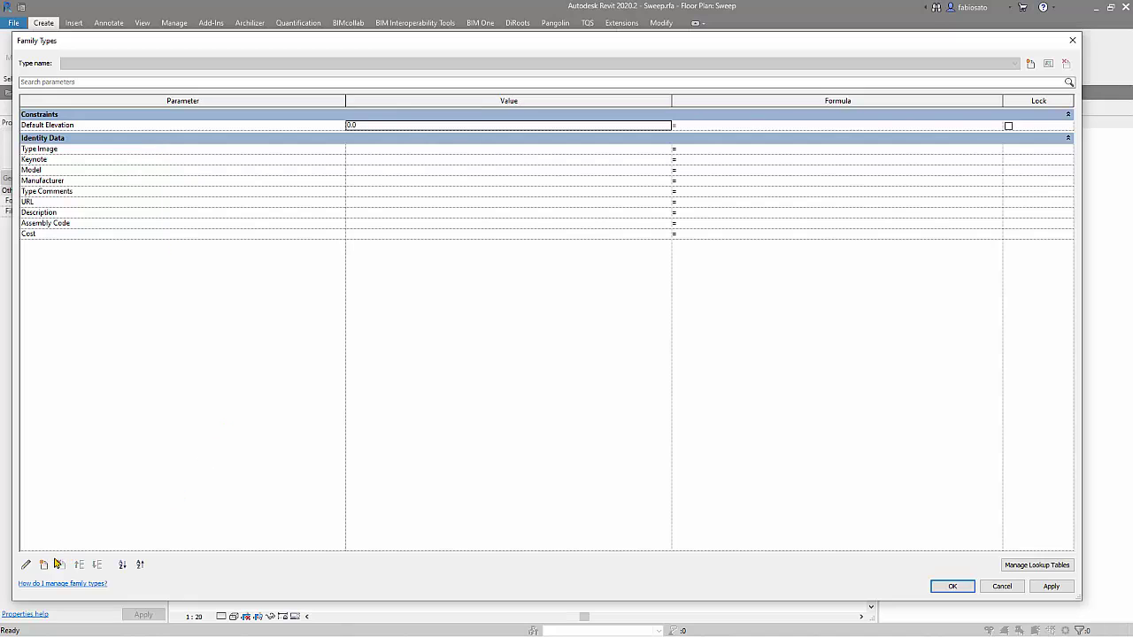
pyautogui.click(46, 565)
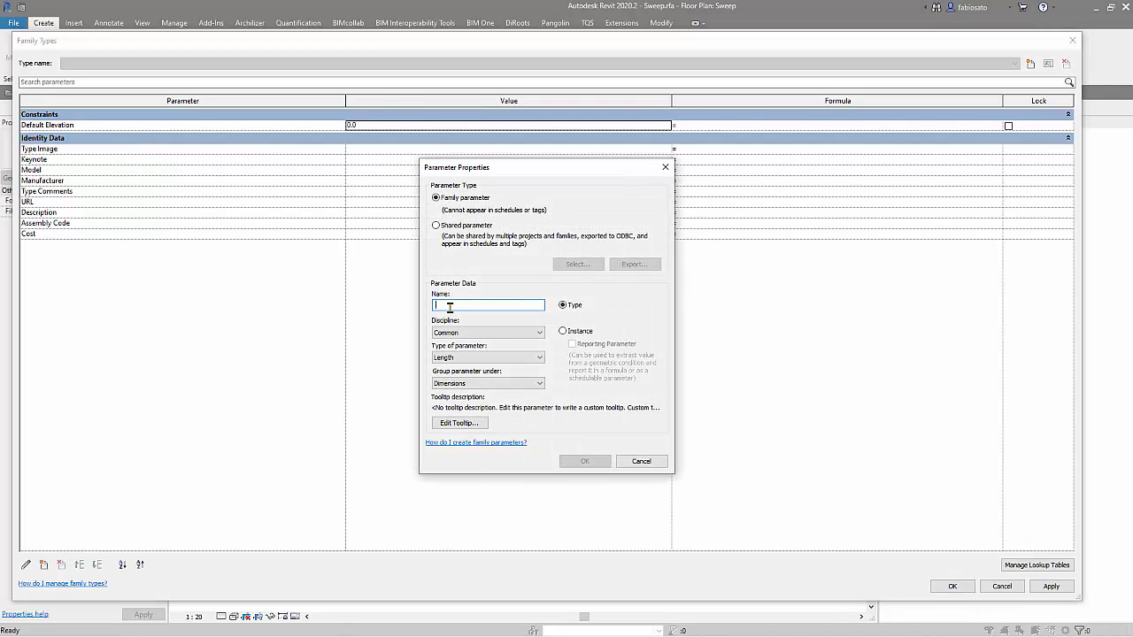
pyautogui.write('Length')
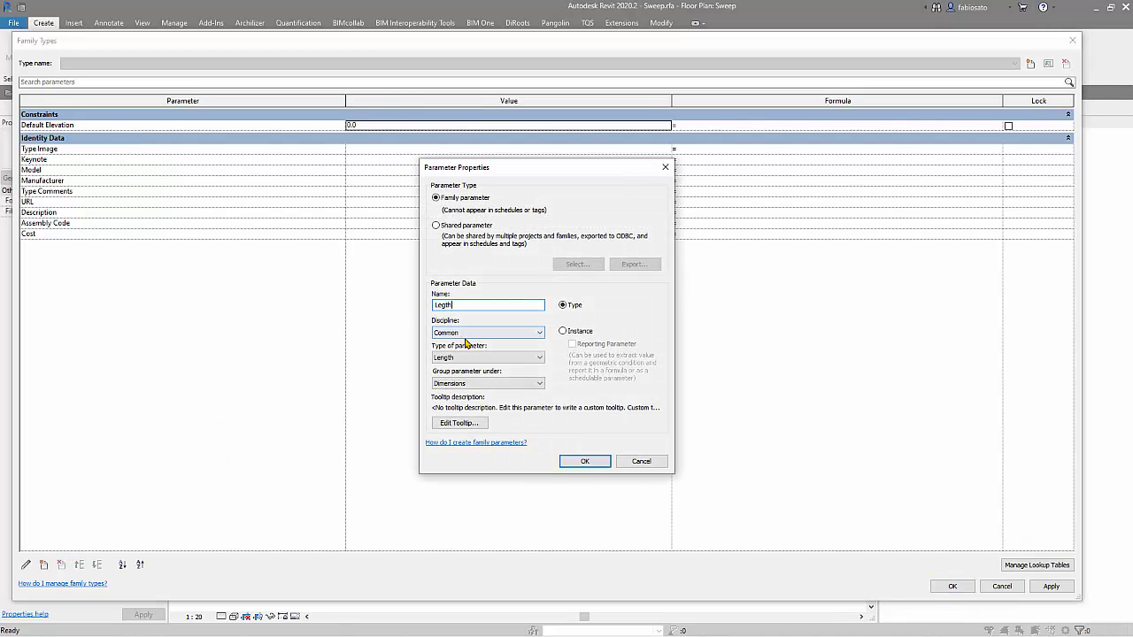
pyautogui.click(562, 331)
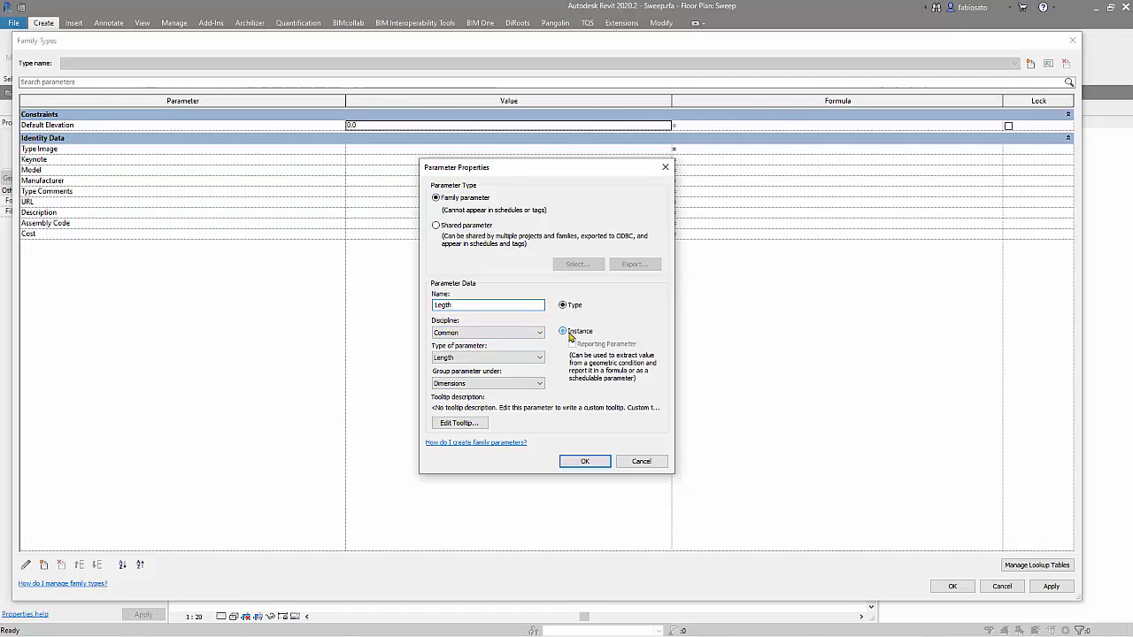
pyautogui.click(584, 461)
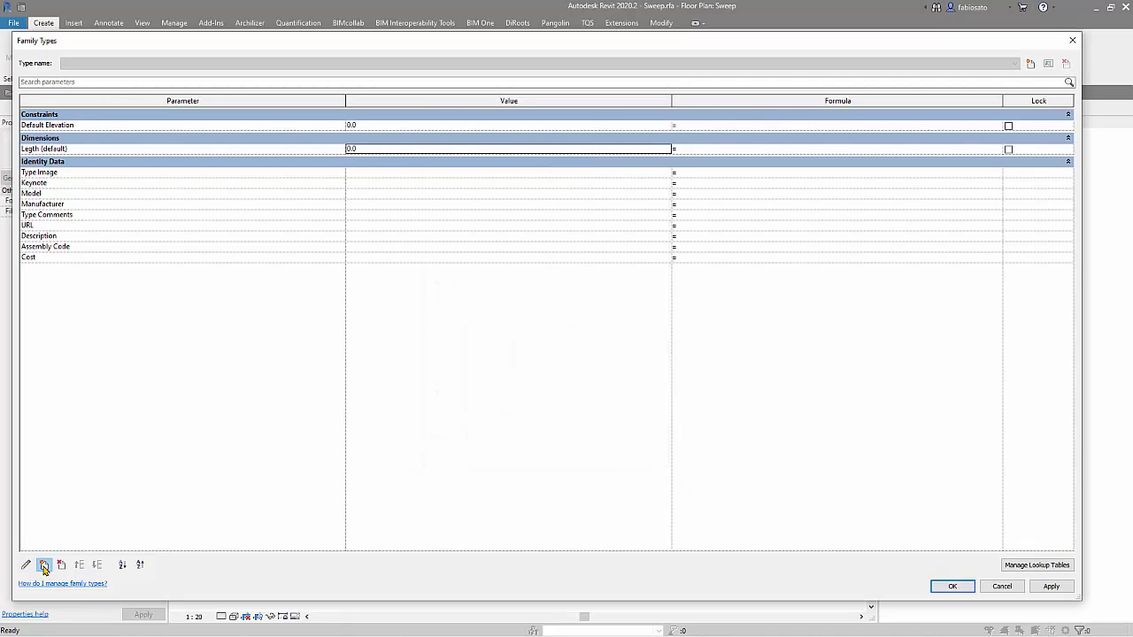
pyautogui.click(43, 566)
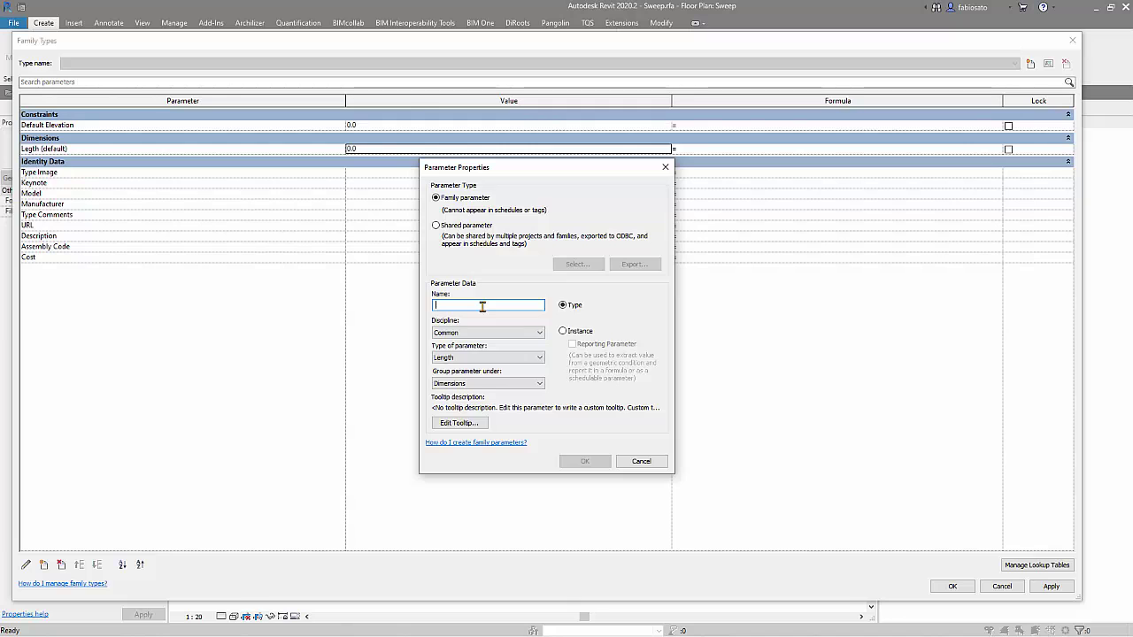
pyautogui.write('Width')
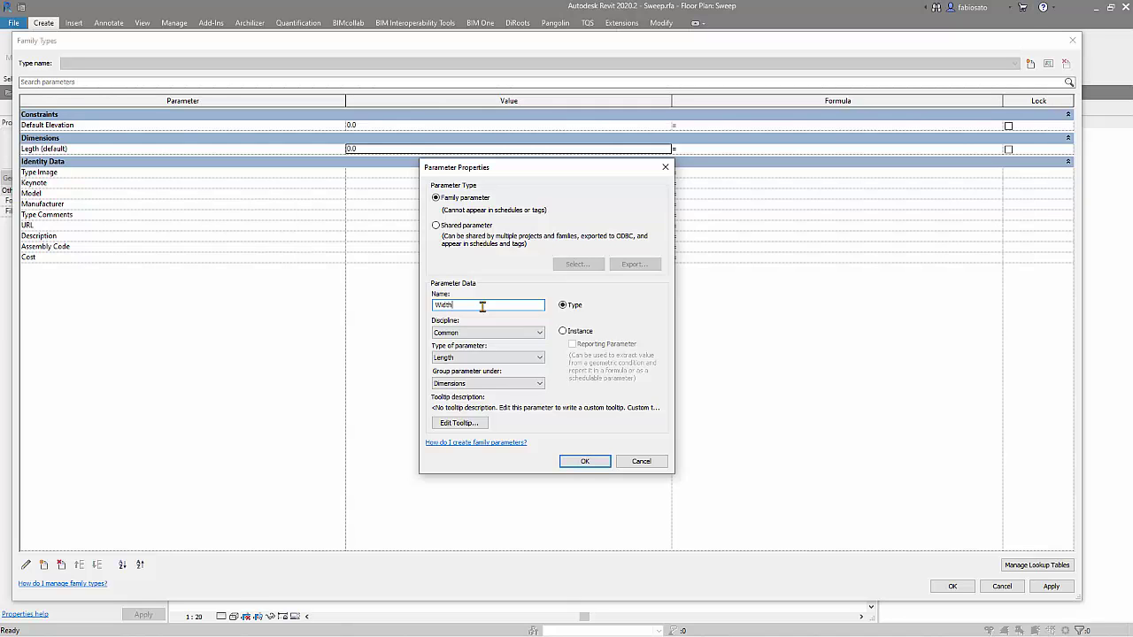
pyautogui.click(563, 331)
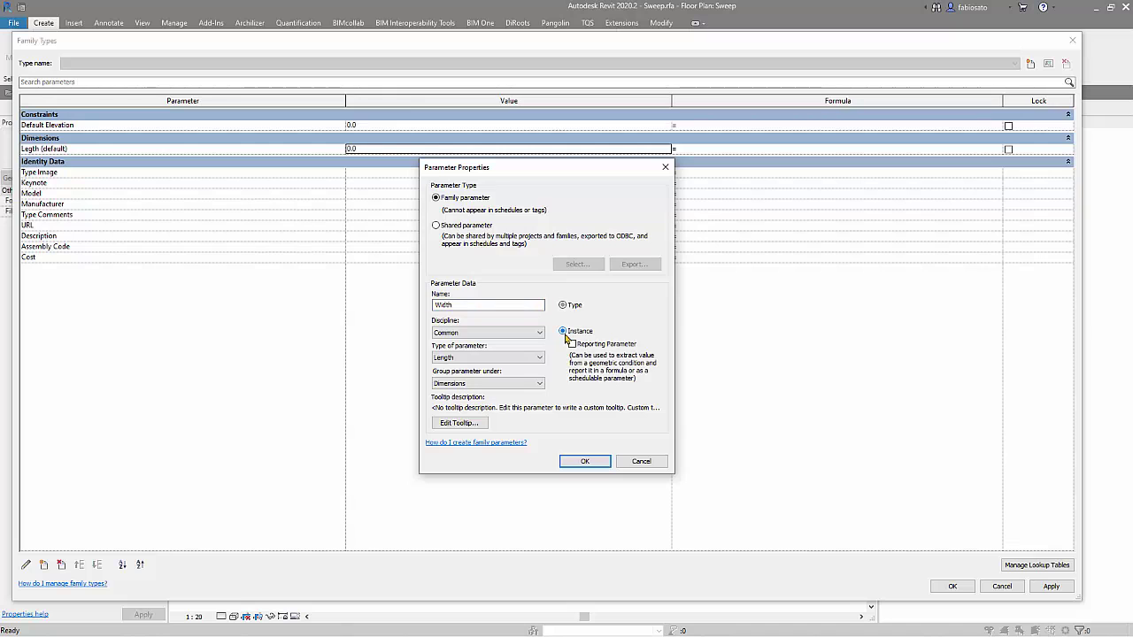
pyautogui.click(577, 461)
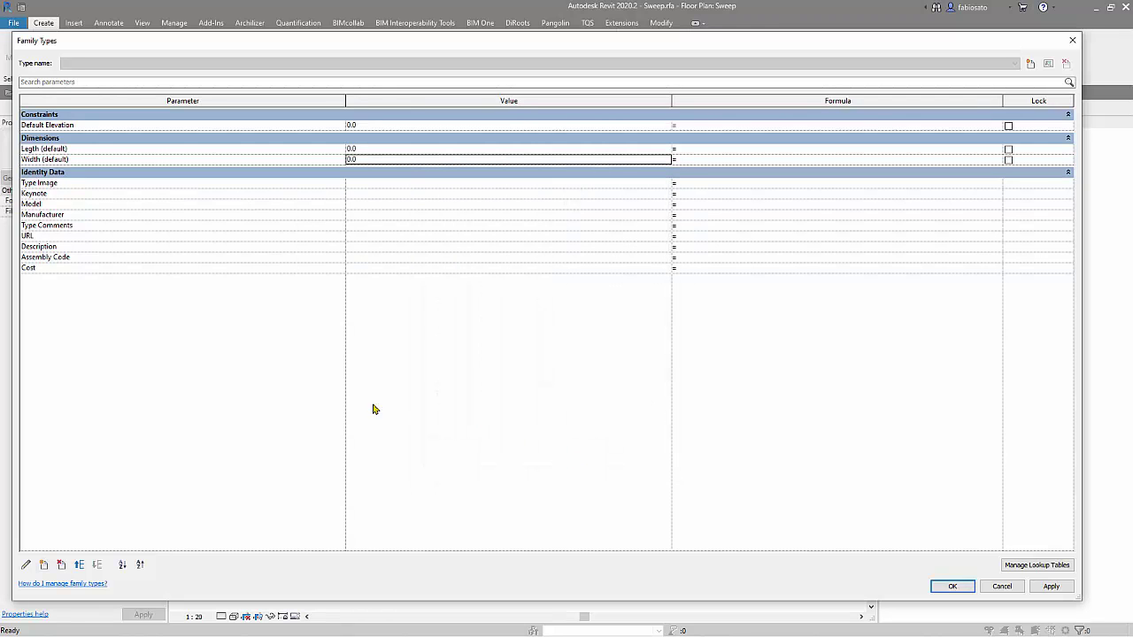
# Set Length to 500 and Width to 200 and apply the family types.
pyautogui.click(385, 150)
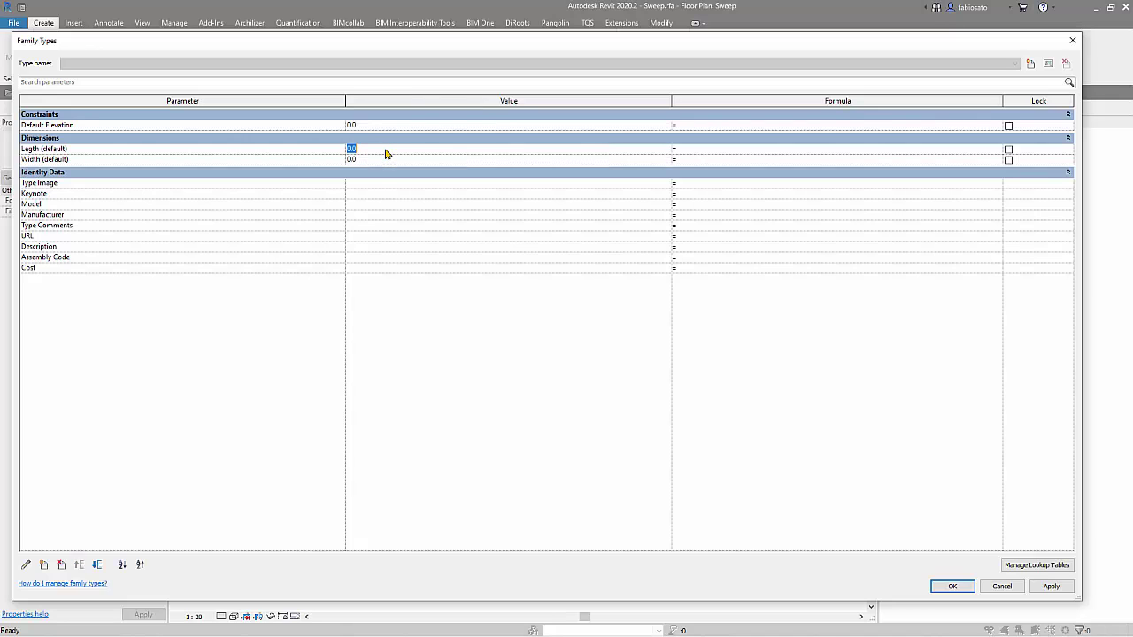
pyautogui.write('500')
pyautogui.click(387, 160)
pyautogui.write('200')
pyautogui.click(403, 192)
pyautogui.click(952, 587)
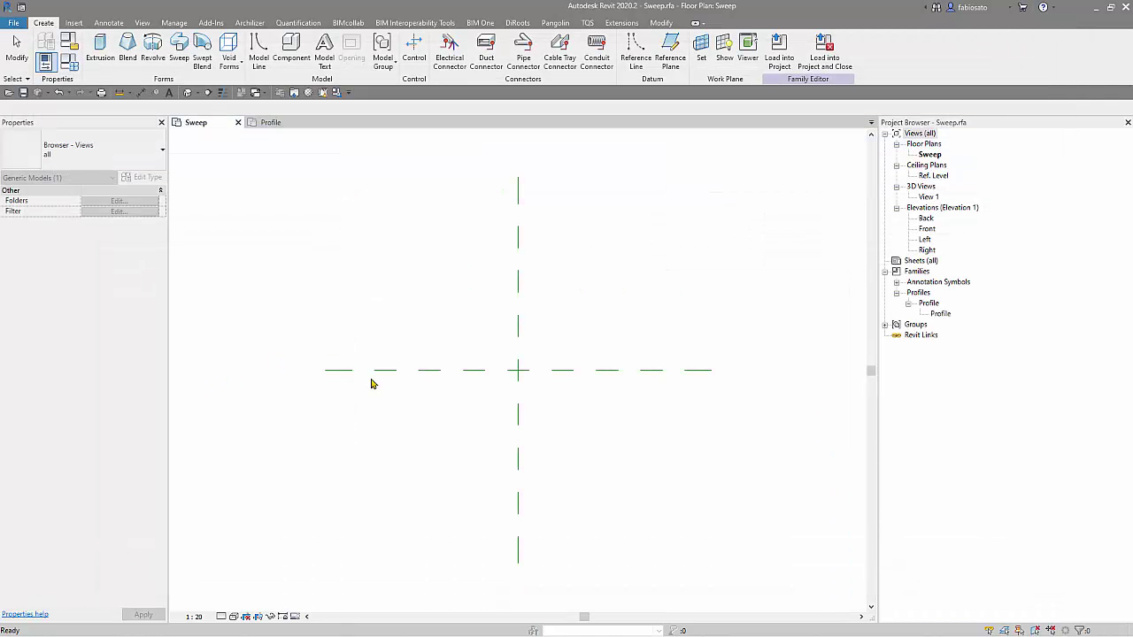
# Associate the Profile type's Length and Width with the family's Length and Width parameters.
pyautogui.doubleClick(940, 314)
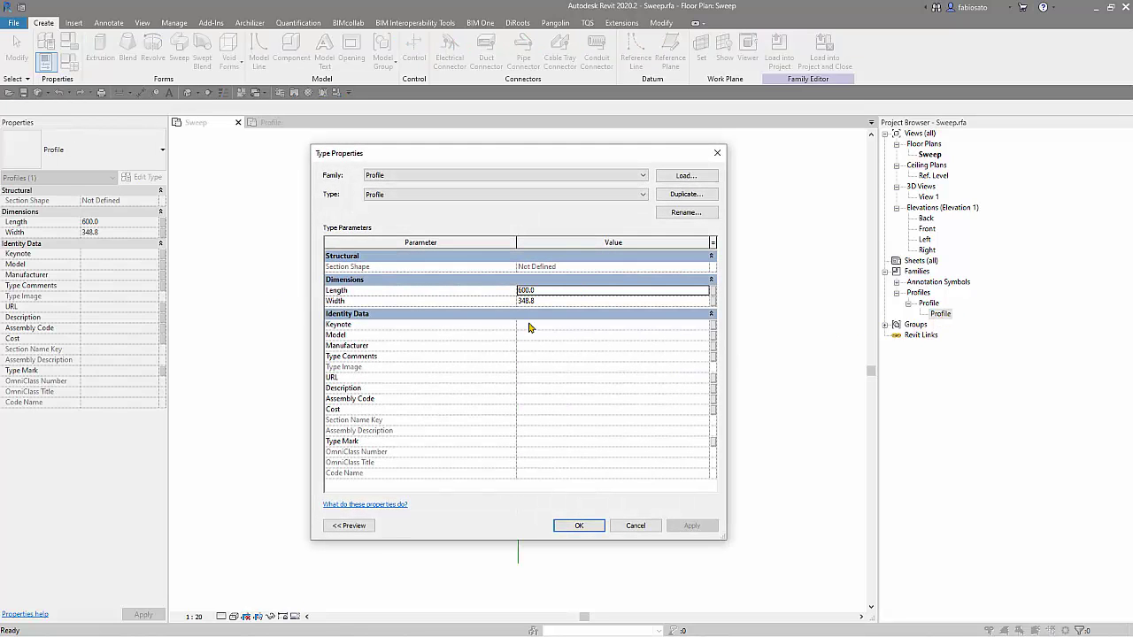
pyautogui.click(717, 154)
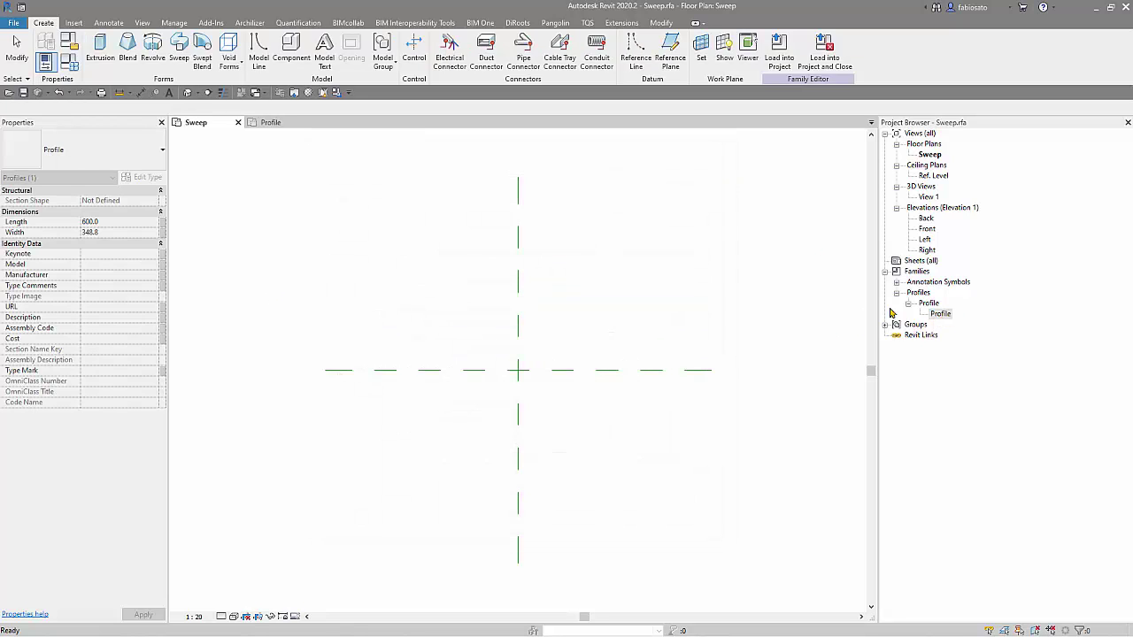
pyautogui.rightClick(939, 315)
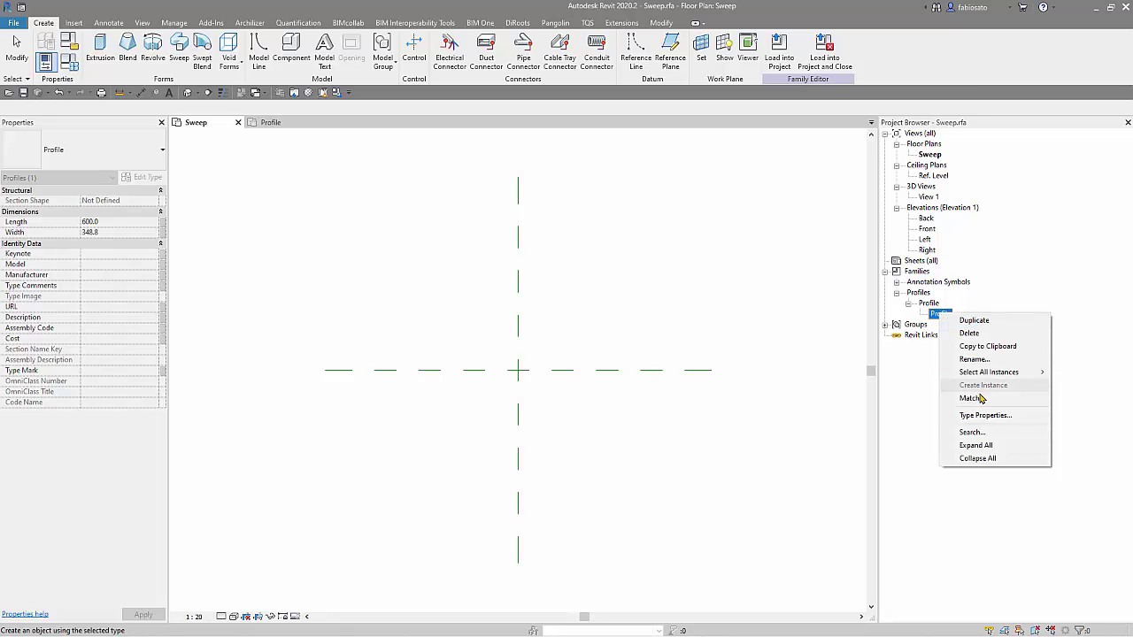
pyautogui.click(982, 421)
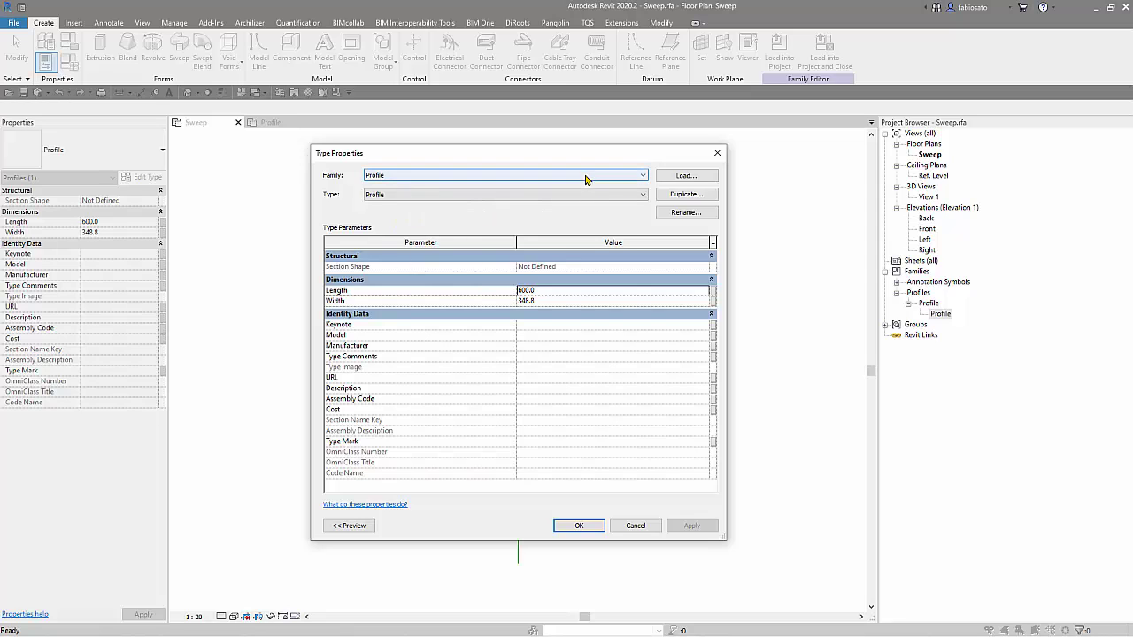
pyautogui.click(713, 290)
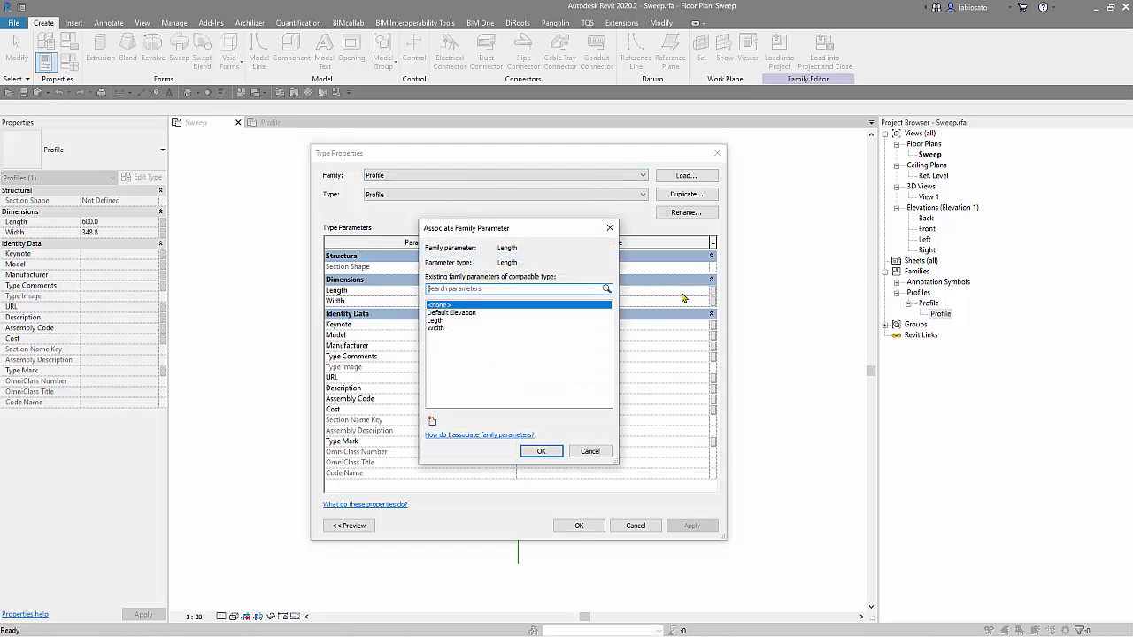
pyautogui.click(450, 321)
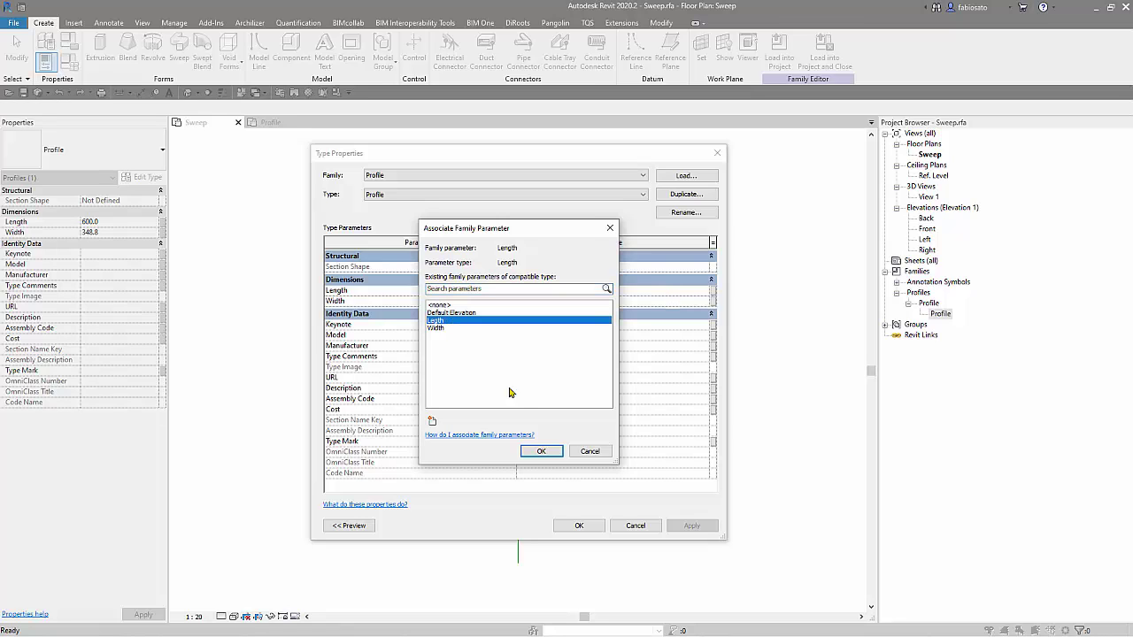
pyautogui.click(543, 452)
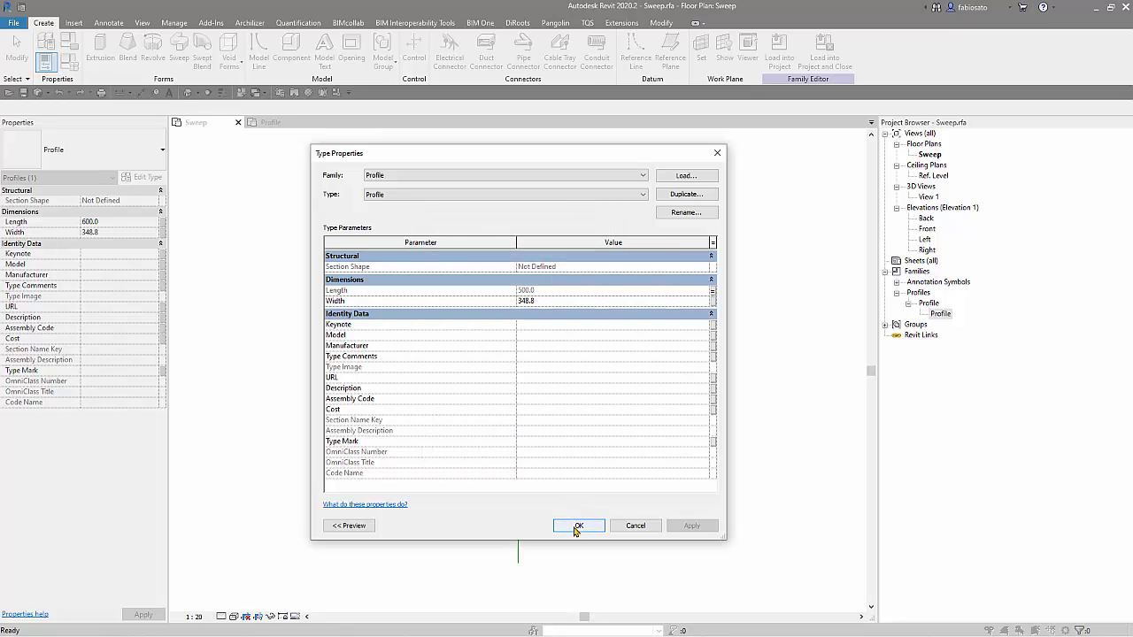
pyautogui.click(713, 301)
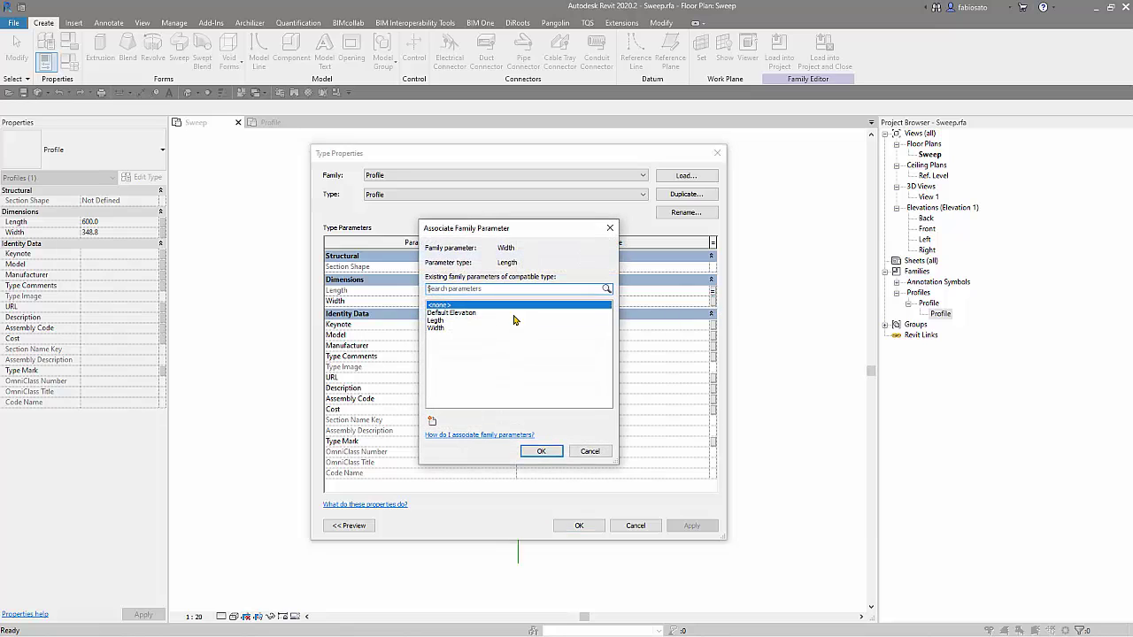
pyautogui.click(438, 329)
pyautogui.click(540, 450)
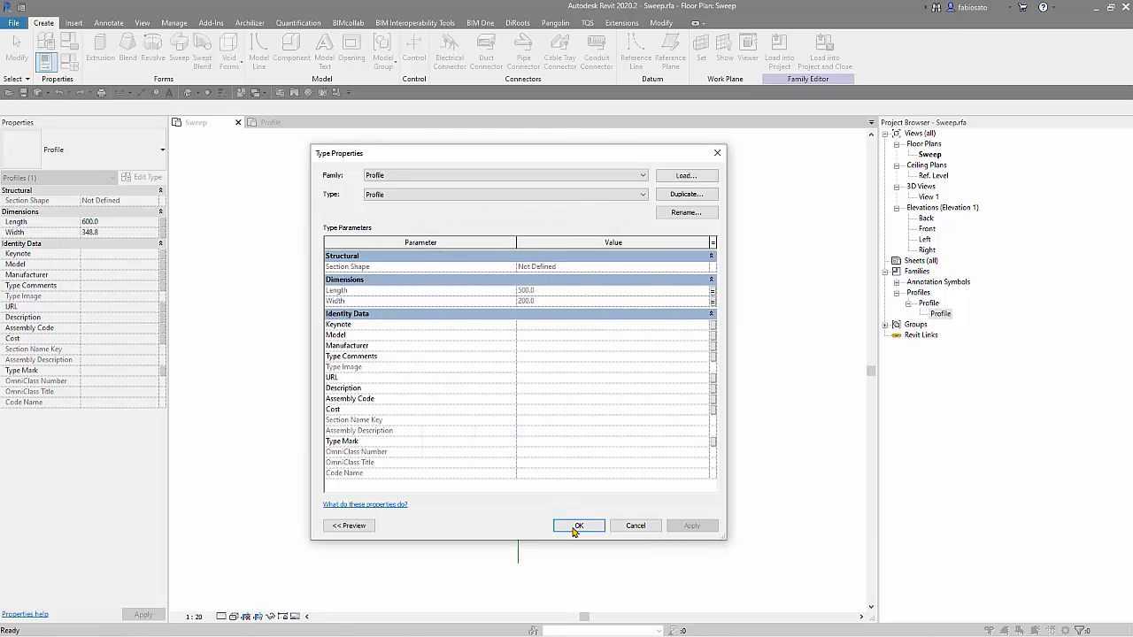
pyautogui.click(578, 526)
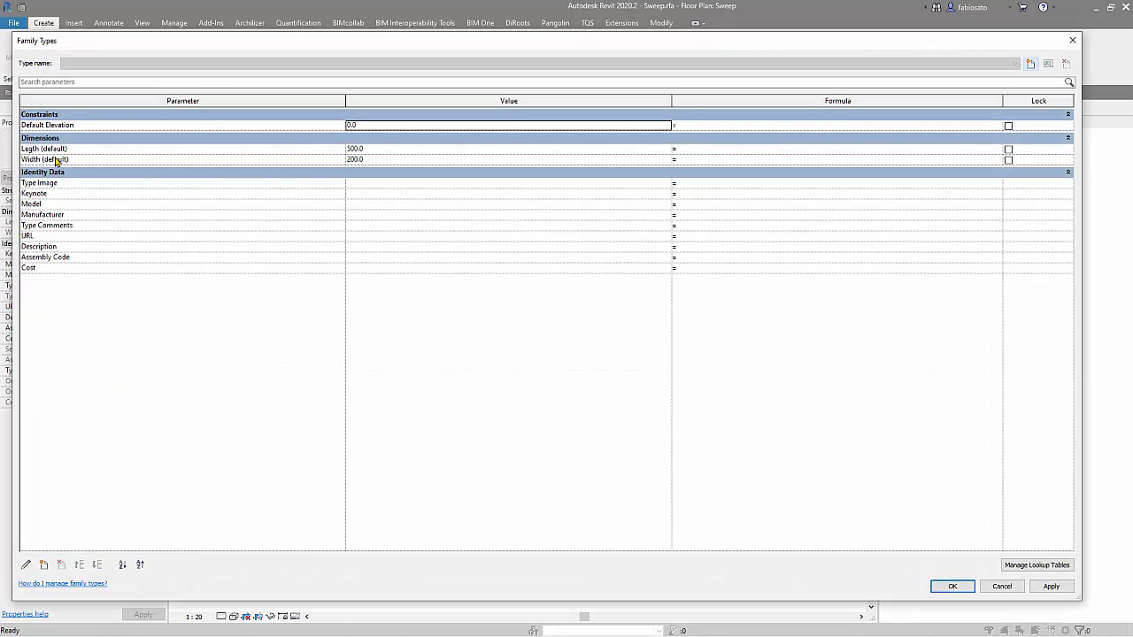
# Correct the misspelled Length parameter name in Family Types.
pyautogui.click(39, 149)
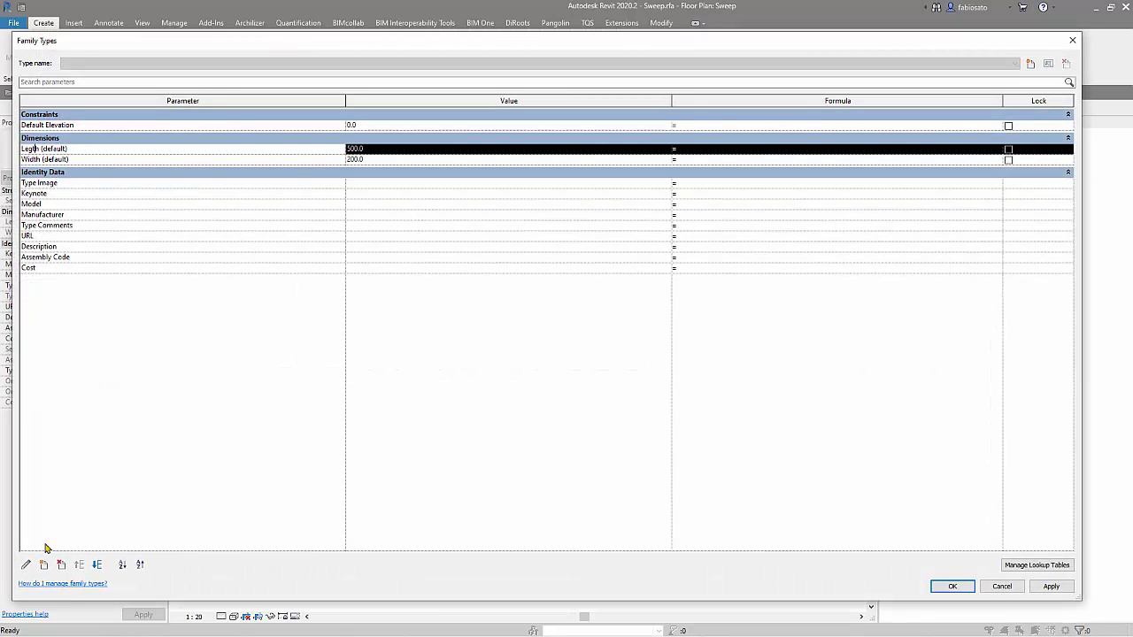
pyautogui.click(27, 566)
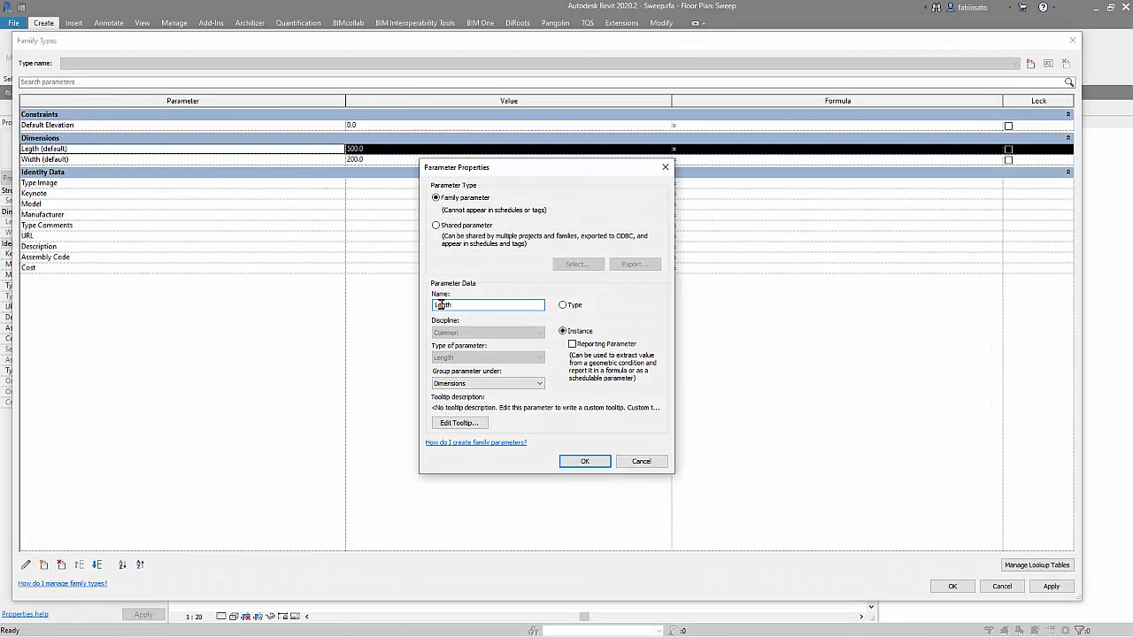
pyautogui.write('n')
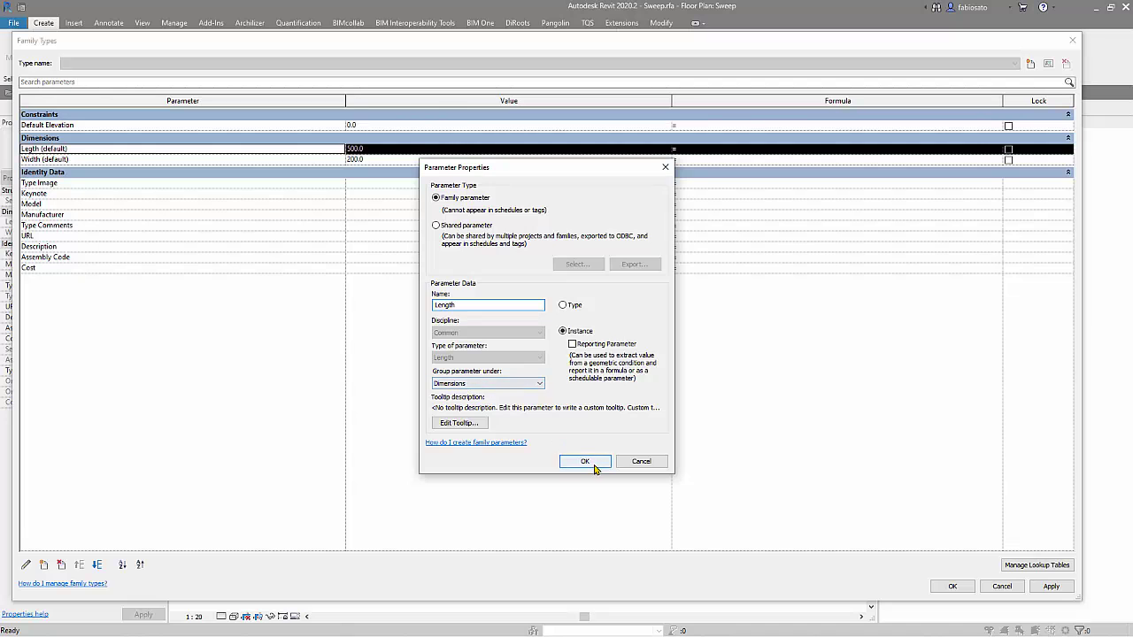
pyautogui.click(593, 462)
pyautogui.click(953, 587)
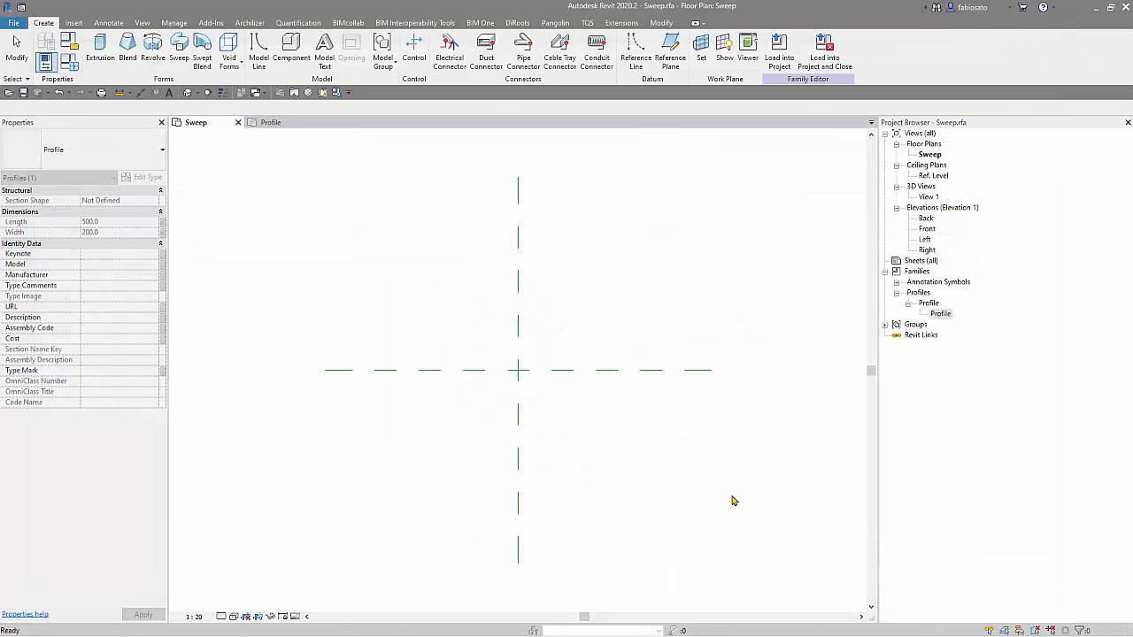
# Recheck the family type values and the loaded Families list in the browser.
pyautogui.click(931, 313)
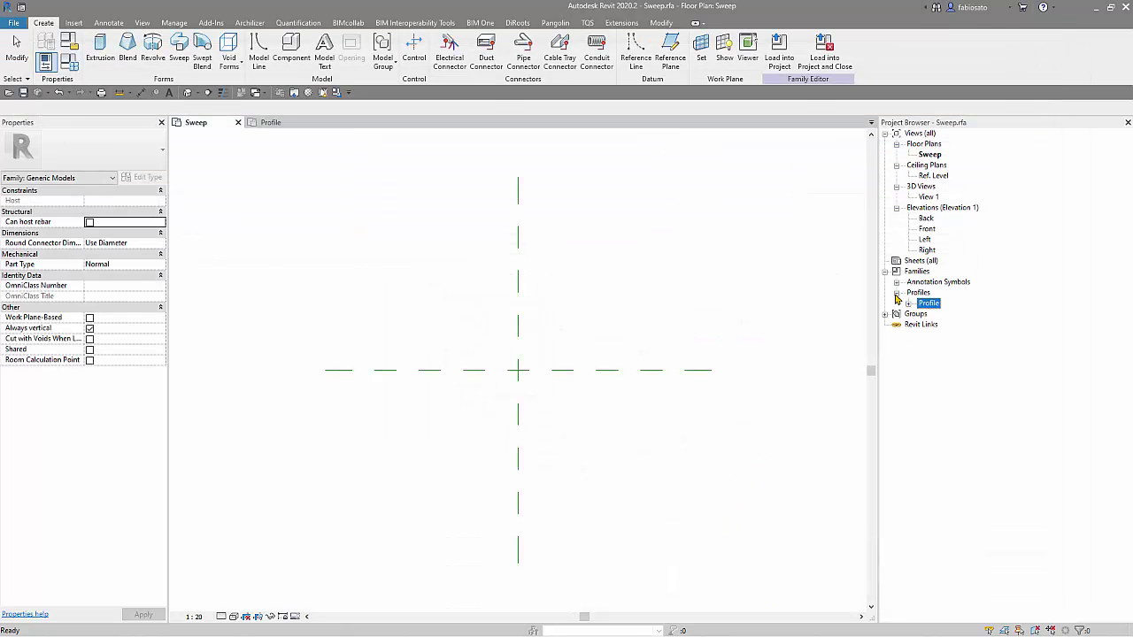
pyautogui.click(885, 271)
pyautogui.click(69, 62)
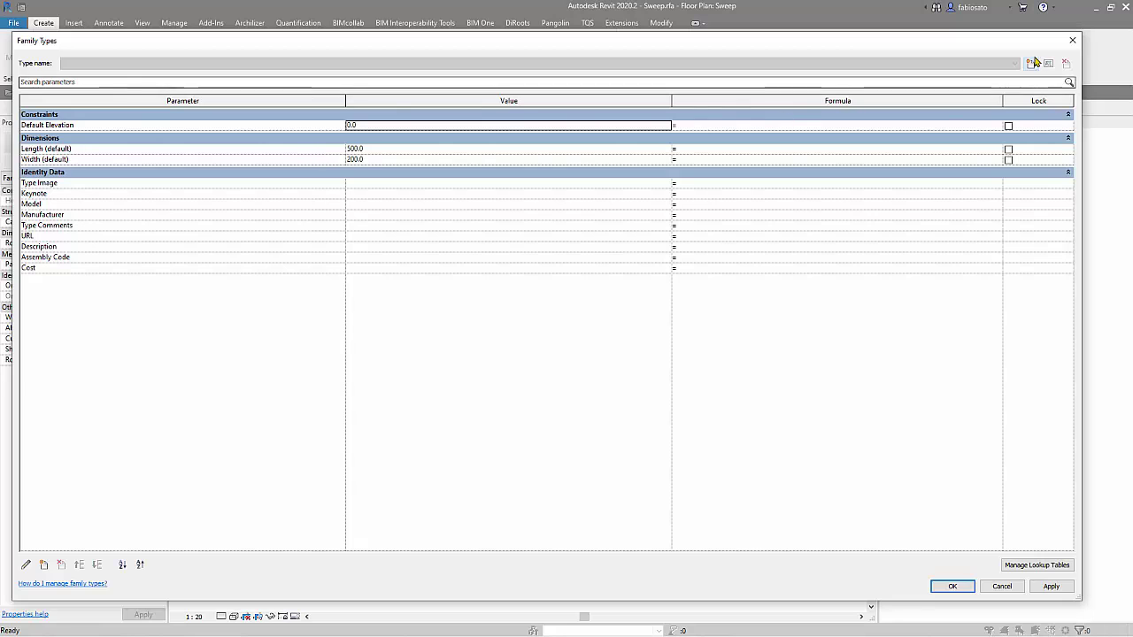
pyautogui.click(1071, 40)
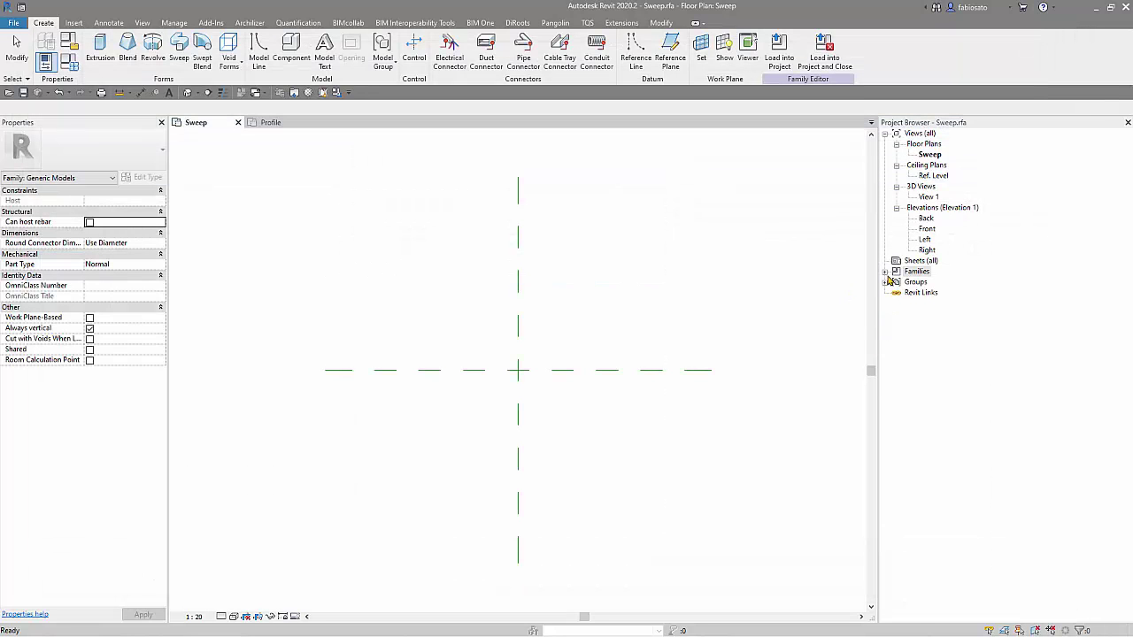
pyautogui.click(884, 272)
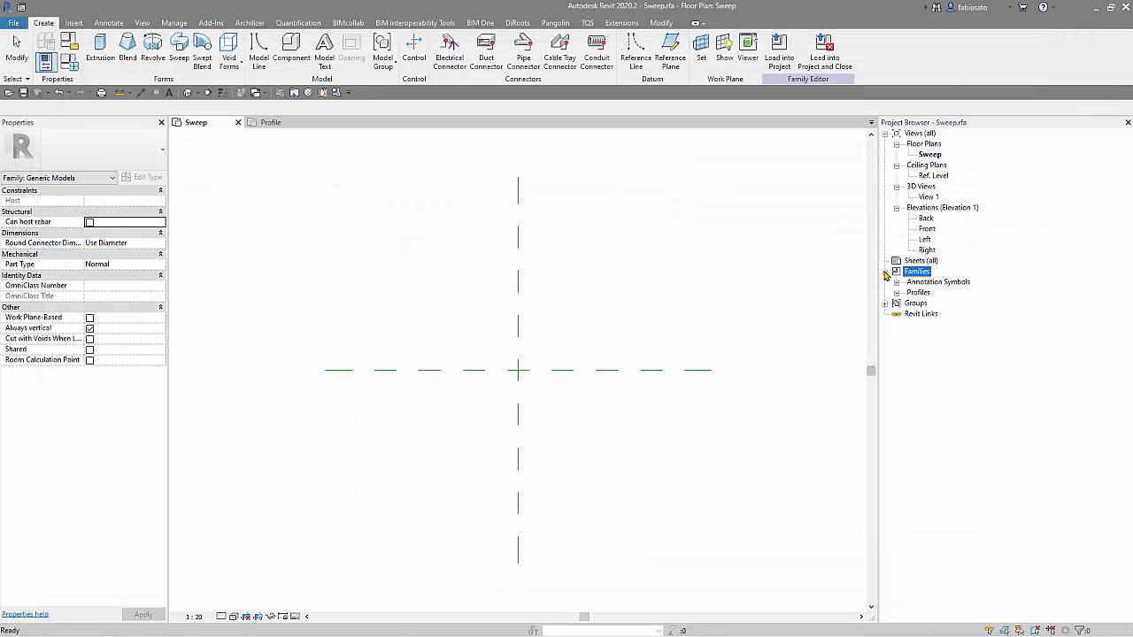
pyautogui.click(884, 272)
# Review the Profile family's Length 600 and Width 348.8, then return to the Sweep floor plan.
pyautogui.click(265, 122)
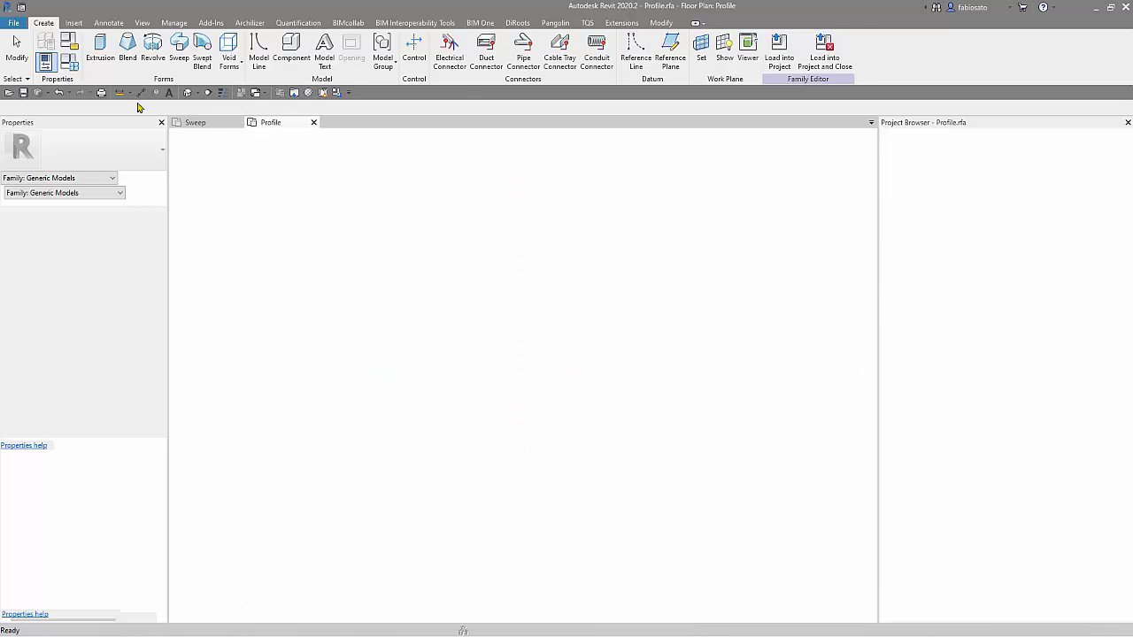
pyautogui.click(70, 62)
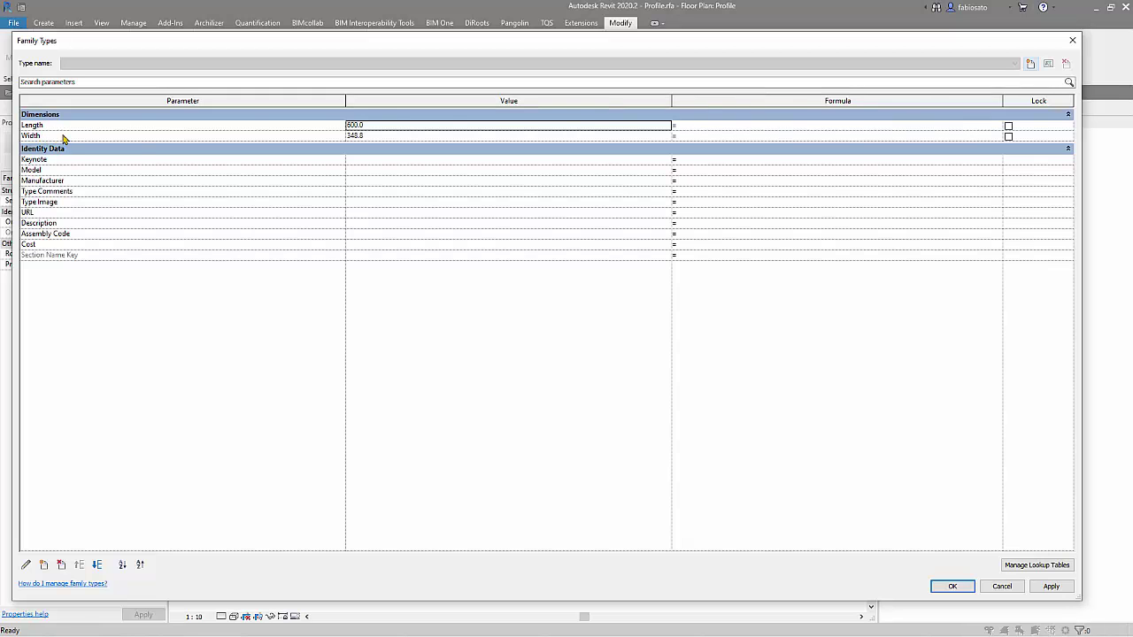
pyautogui.click(1072, 40)
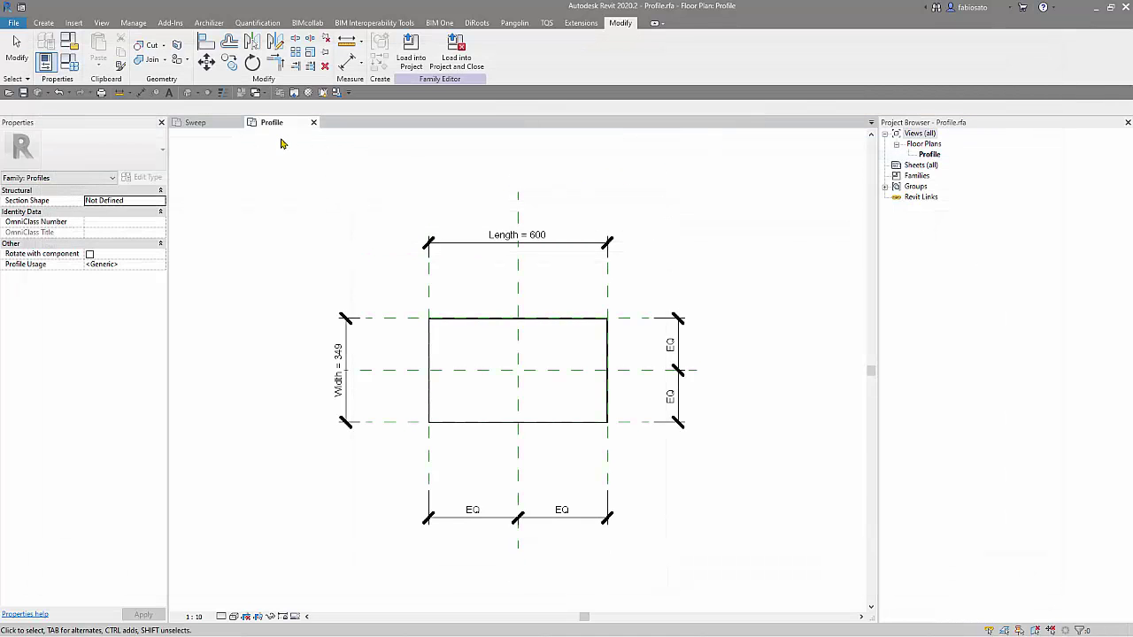
pyautogui.click(197, 124)
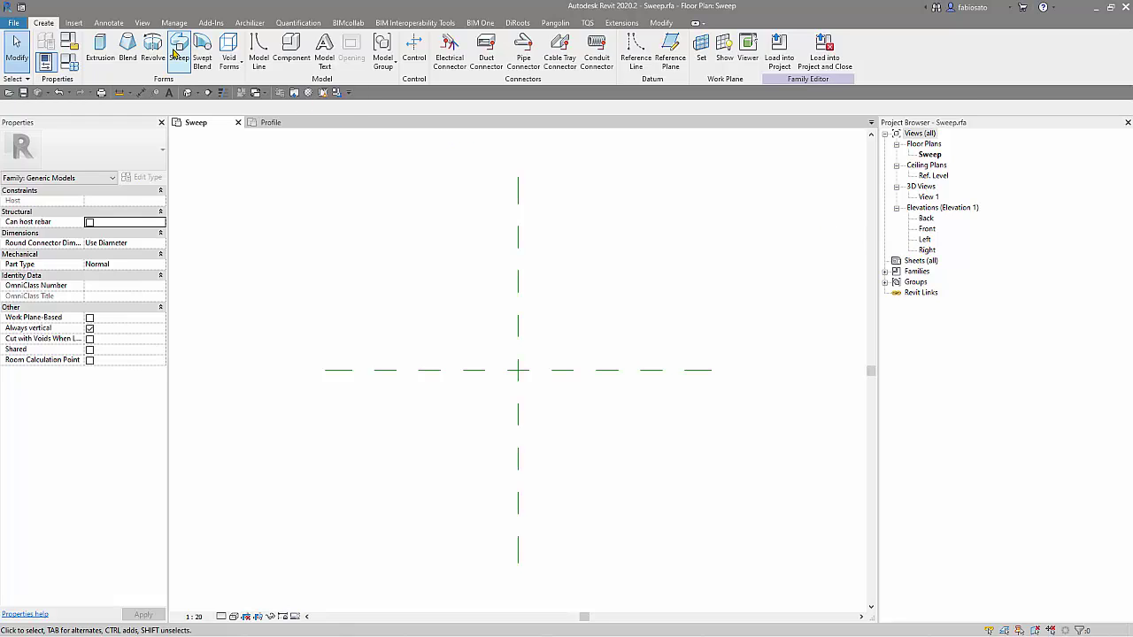
# In Front elevation, add a reference plane dimensioned 776 above Ref. Level.
pyautogui.doubleClick(927, 229)
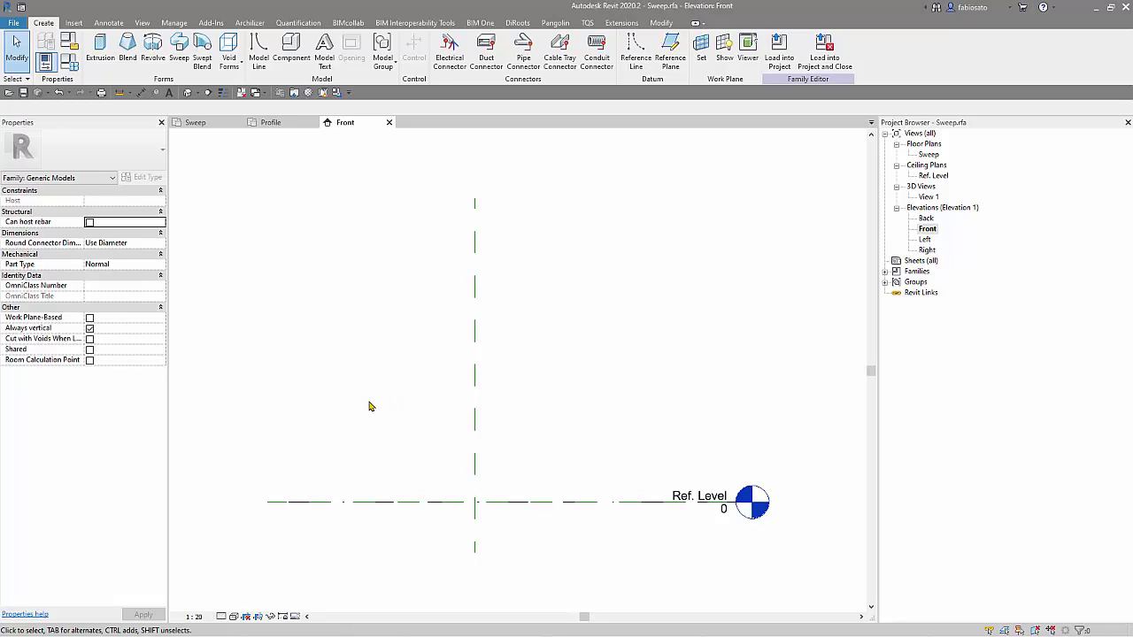
pyautogui.click(670, 54)
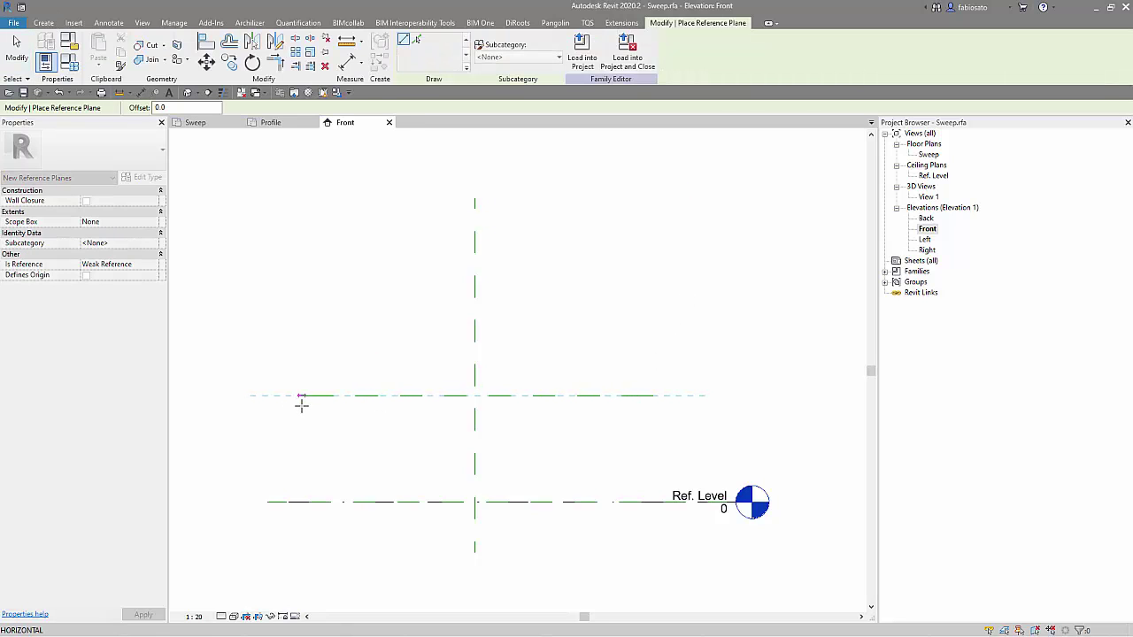
pyautogui.click(284, 394)
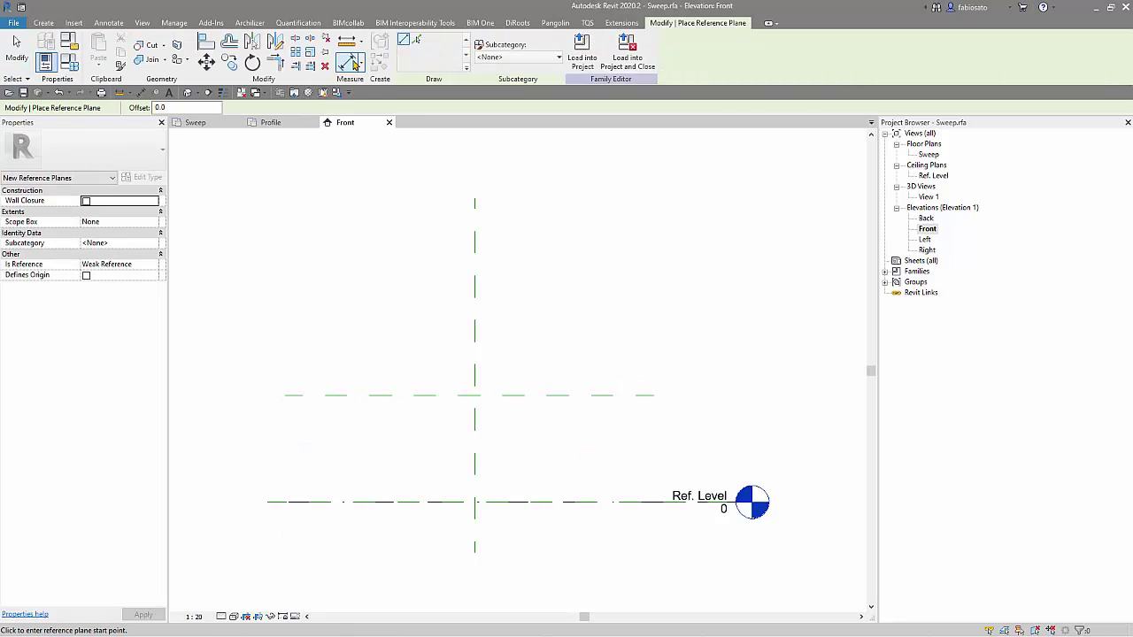
pyautogui.click(350, 62)
pyautogui.click(307, 396)
pyautogui.click(316, 503)
pyautogui.click(262, 549)
pyautogui.press('Escape')
# Label the 776 dimension with a new Height instance parameter.
pyautogui.click(267, 437)
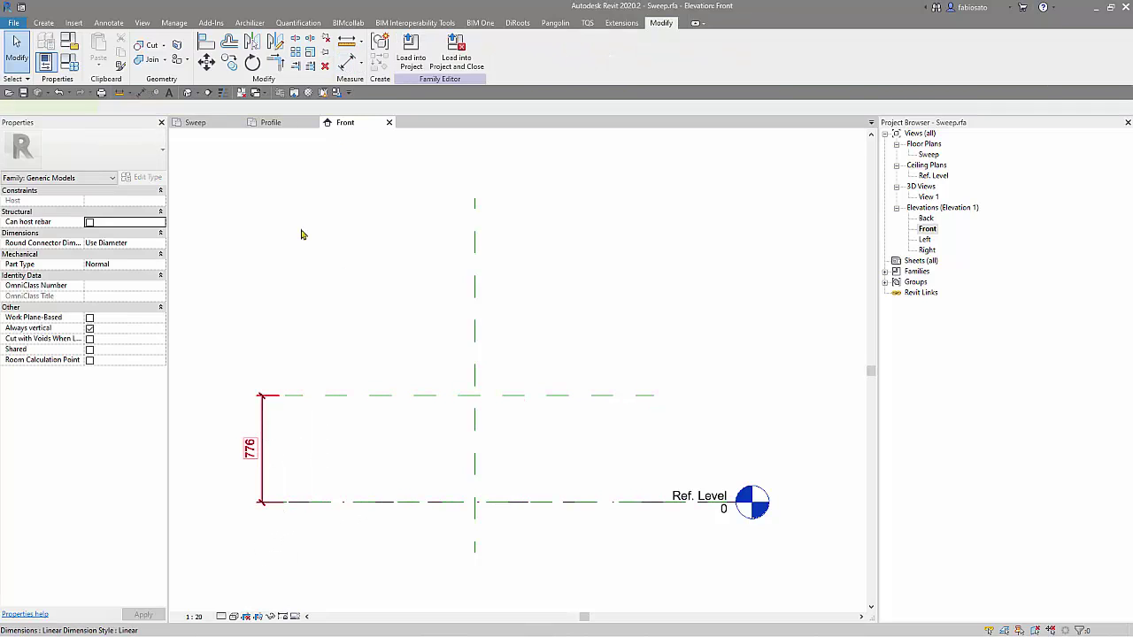
pyautogui.click(465, 49)
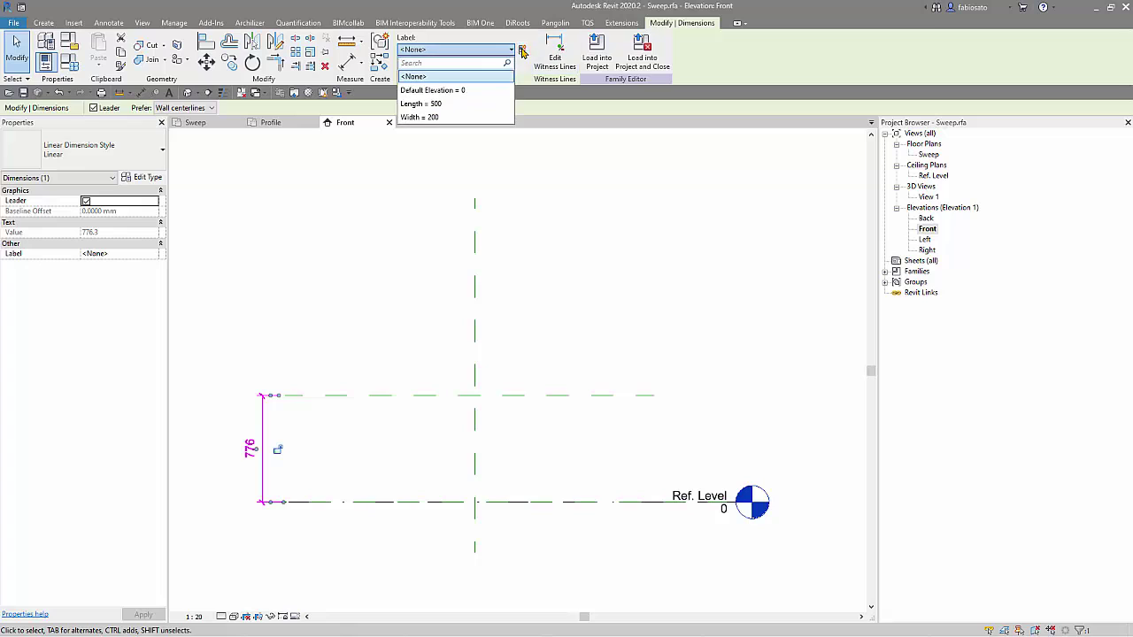
pyautogui.click(438, 62)
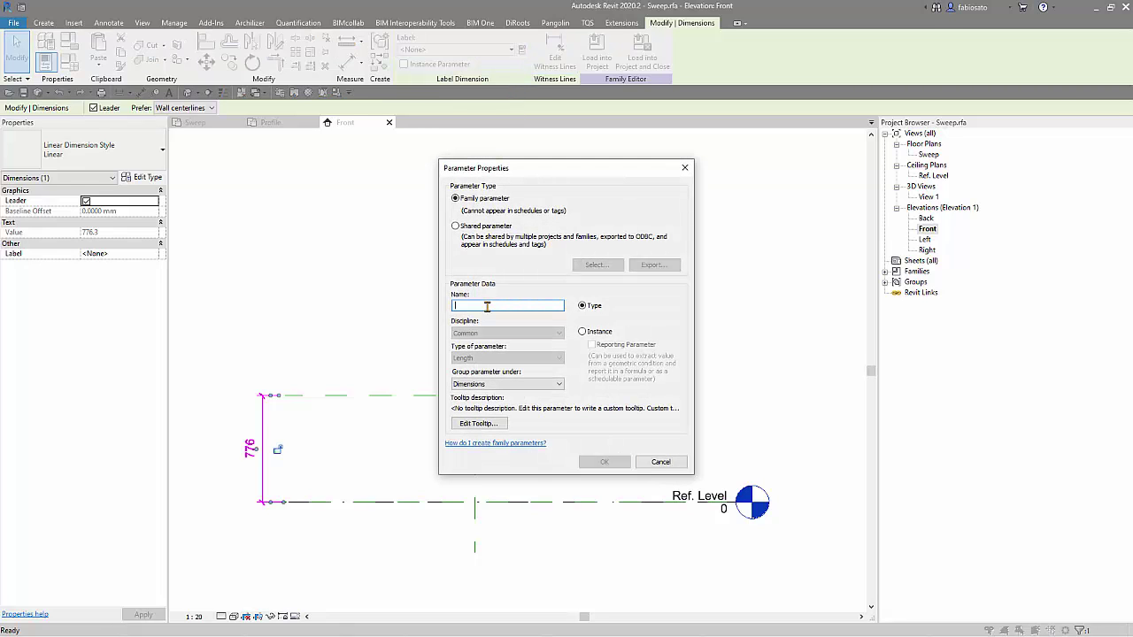
pyautogui.write('Height')
pyautogui.click(582, 332)
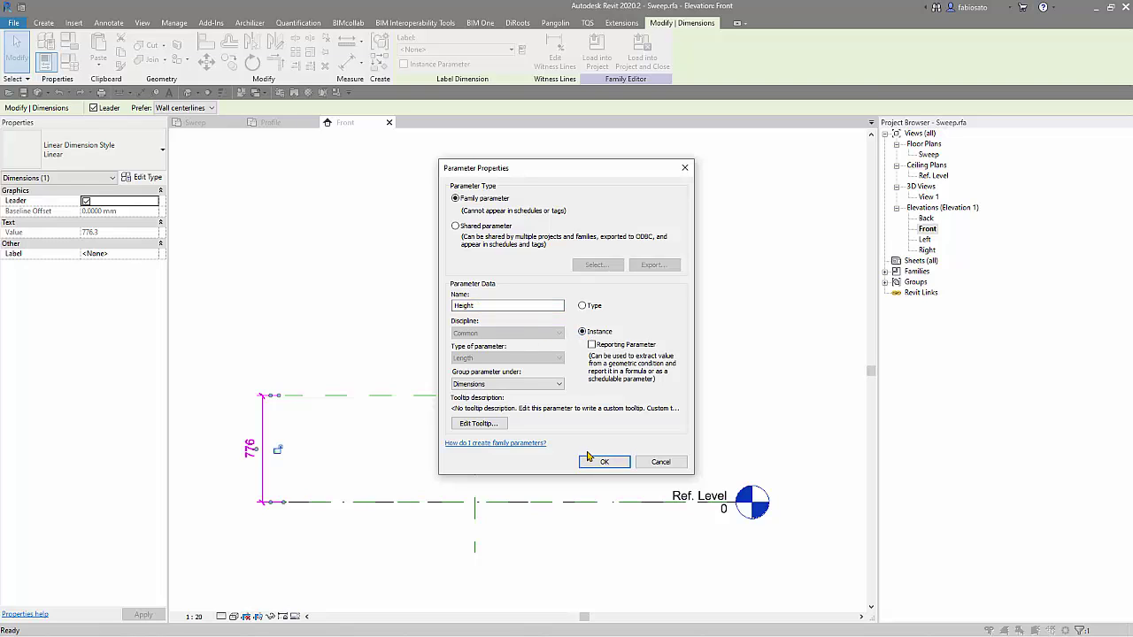
pyautogui.click(601, 463)
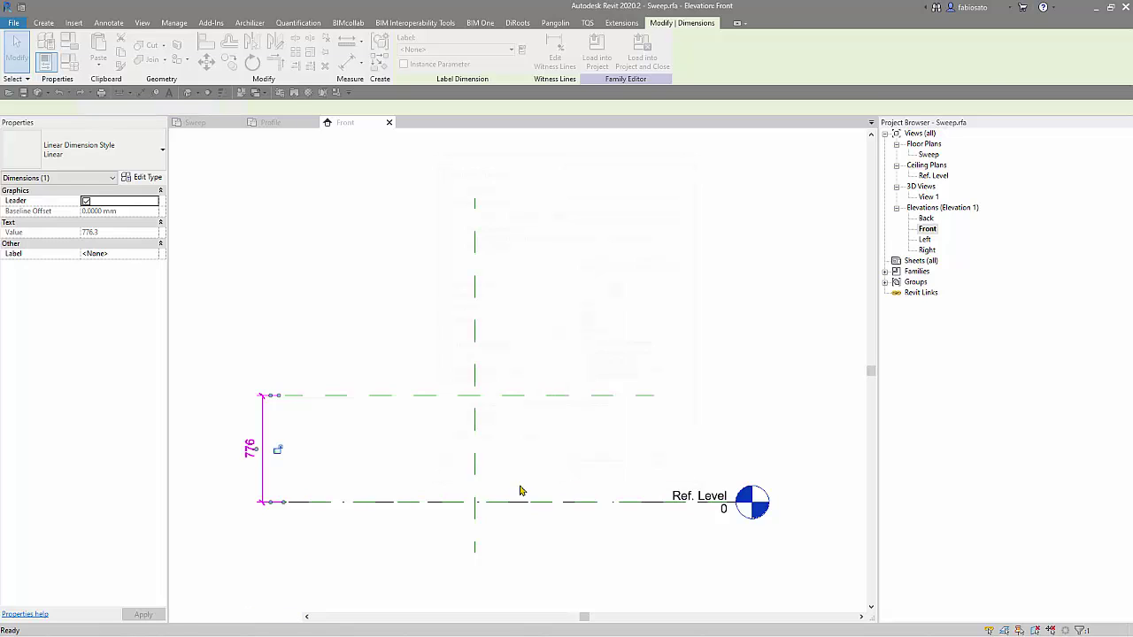
pyautogui.click(303, 555)
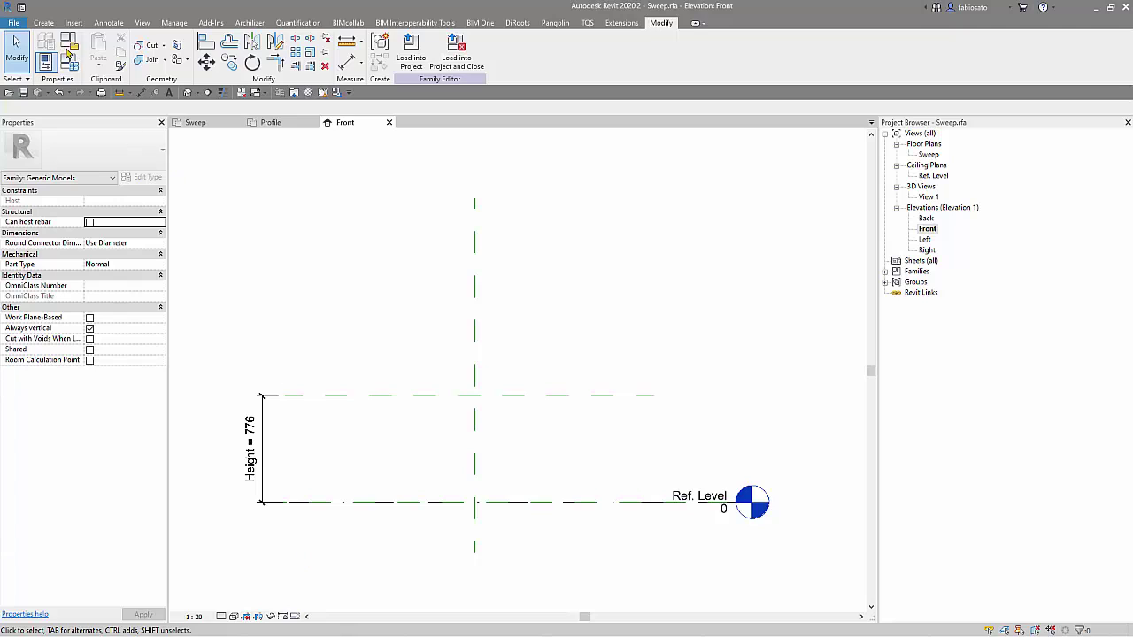
pyautogui.click(44, 22)
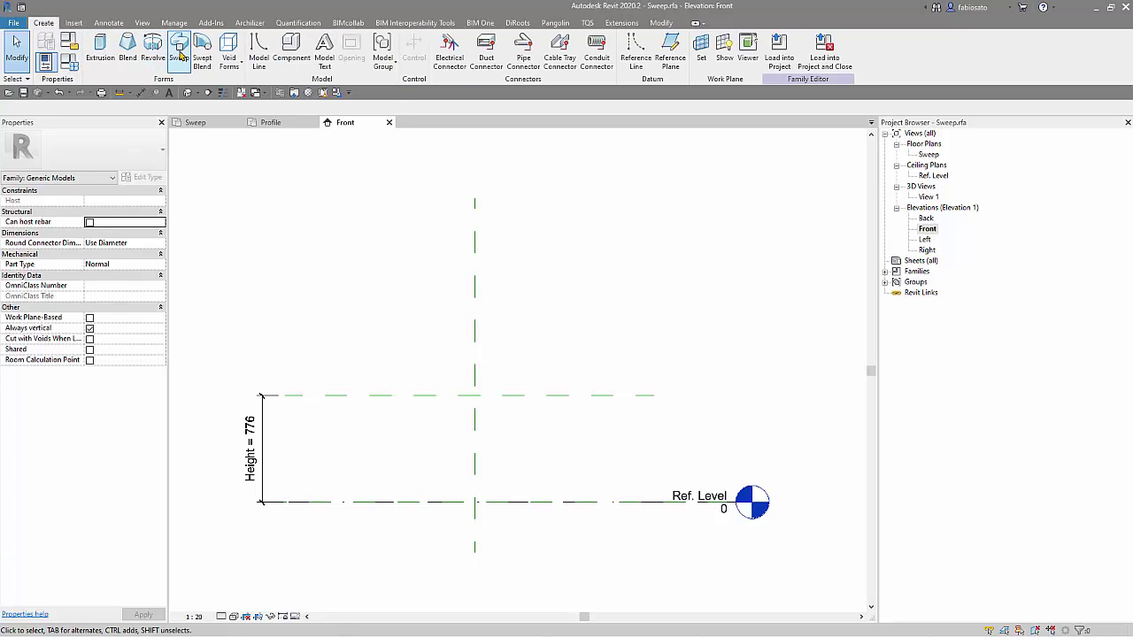
# Start a sweep and sketch a vertical path line near the plan centre.
pyautogui.click(180, 55)
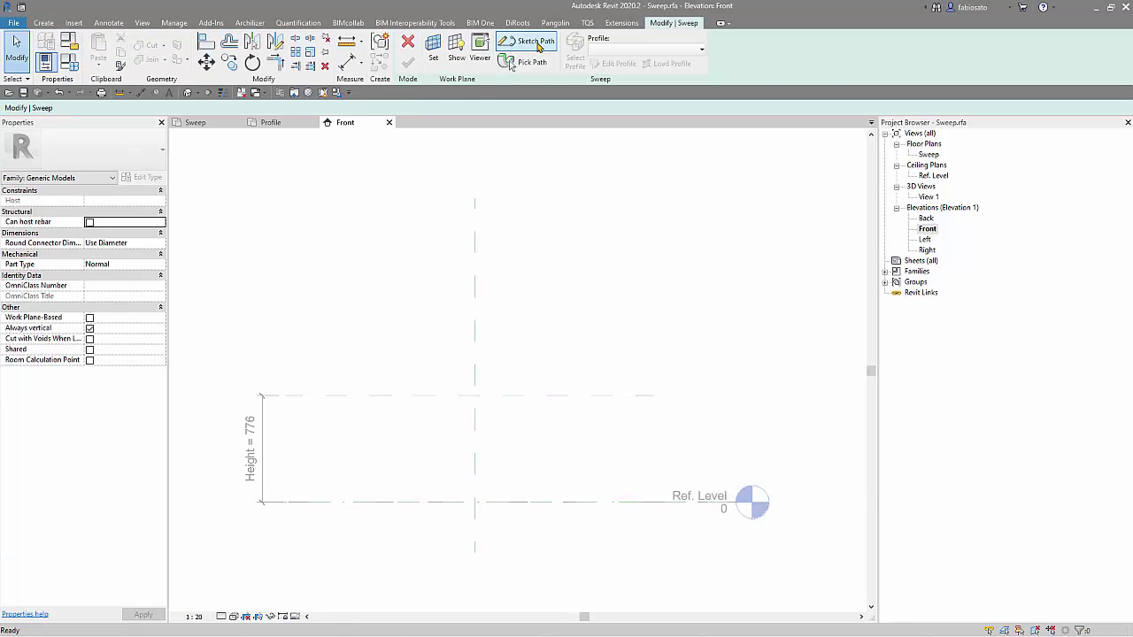
pyautogui.click(535, 41)
pyautogui.click(455, 408)
pyautogui.click(454, 485)
pyautogui.press('Escape')
pyautogui.press('Escape')
# Align and lock the path to the centre plane, the Height plane and Ref. Level.
pyautogui.press('a')
pyautogui.press('l')
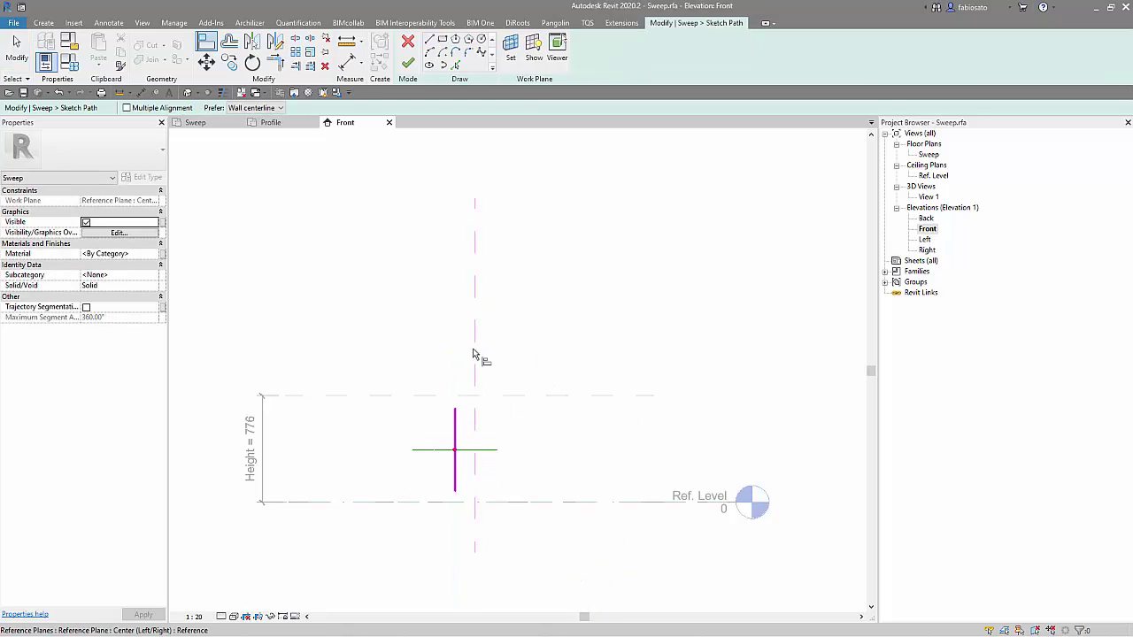
pyautogui.click(474, 398)
pyautogui.click(455, 433)
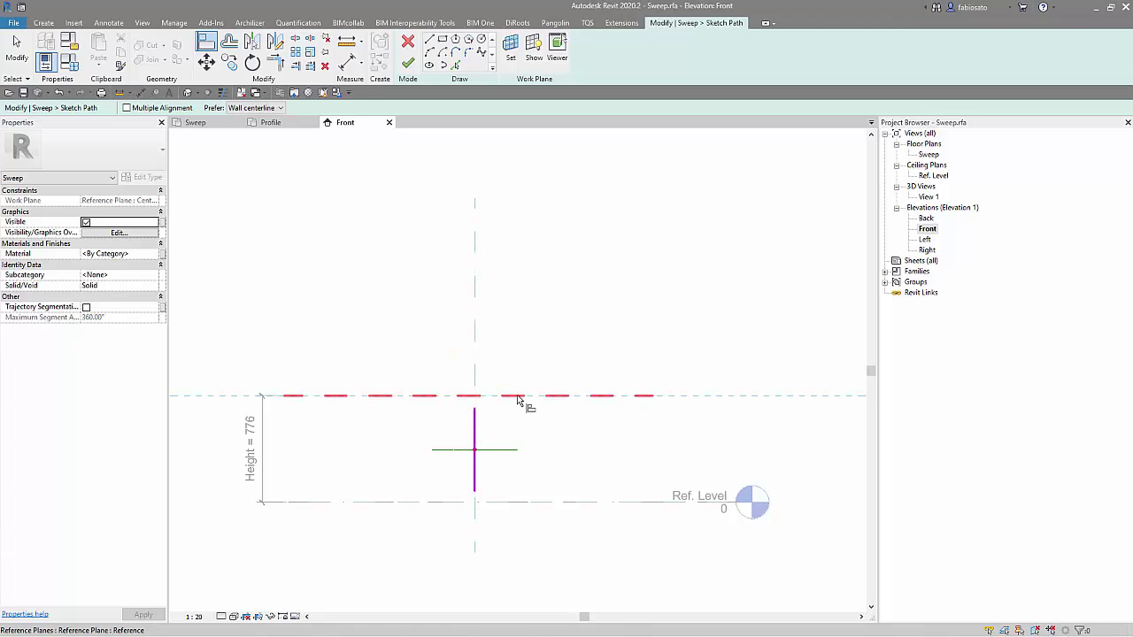
pyautogui.click(500, 400)
pyautogui.click(469, 409)
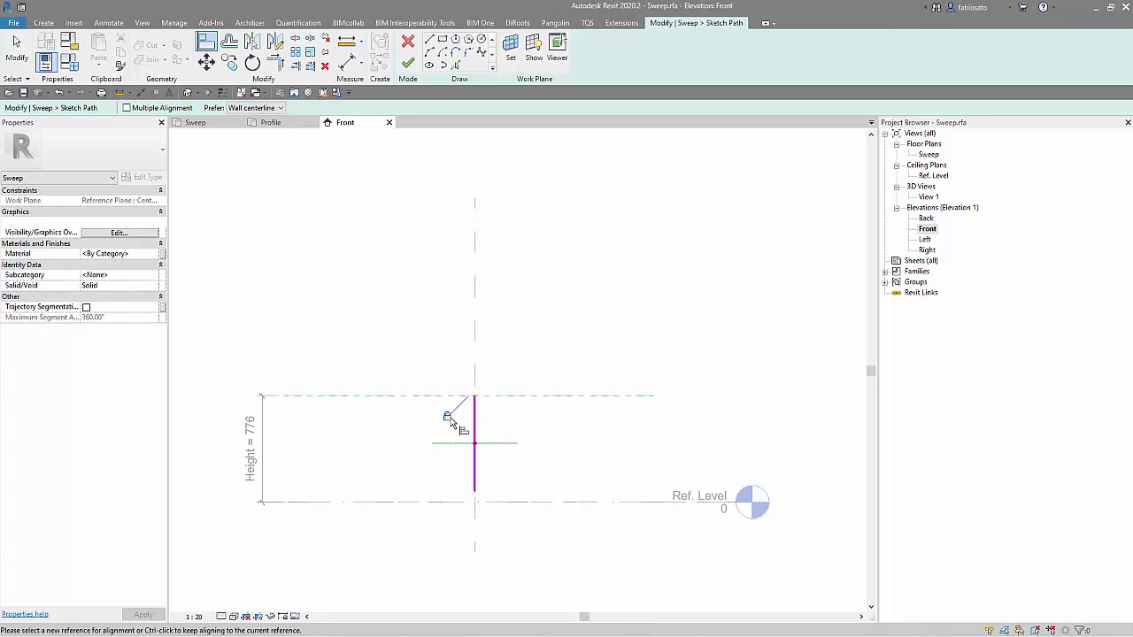
pyautogui.click(498, 506)
pyautogui.click(477, 492)
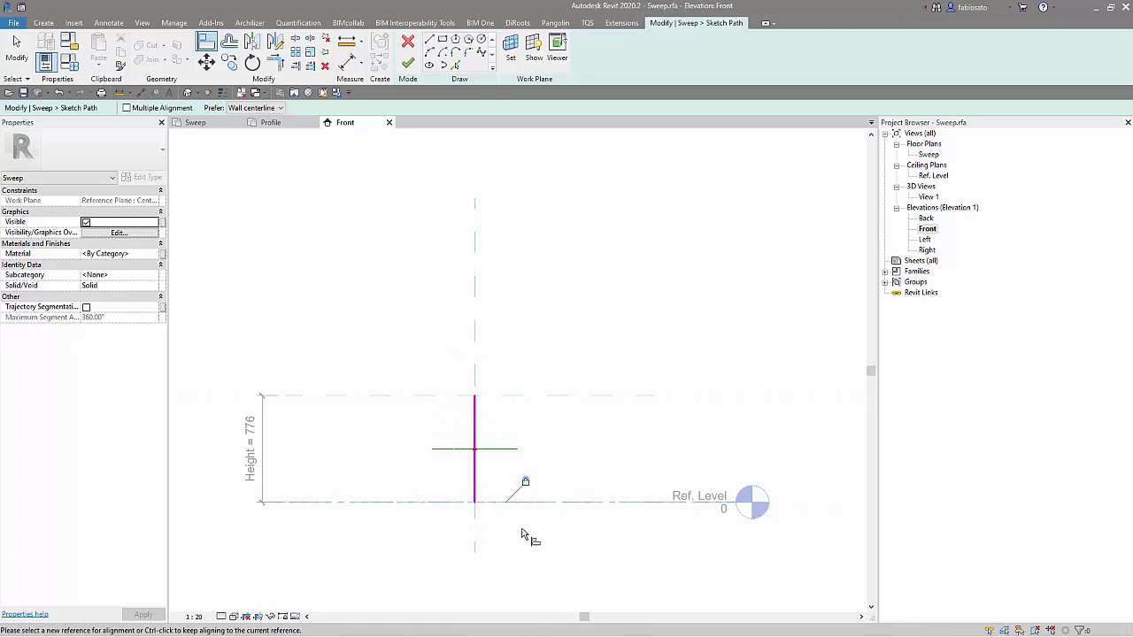
# Finish the path and complete the sweep with the Profile family as its profile.
pyautogui.click(408, 65)
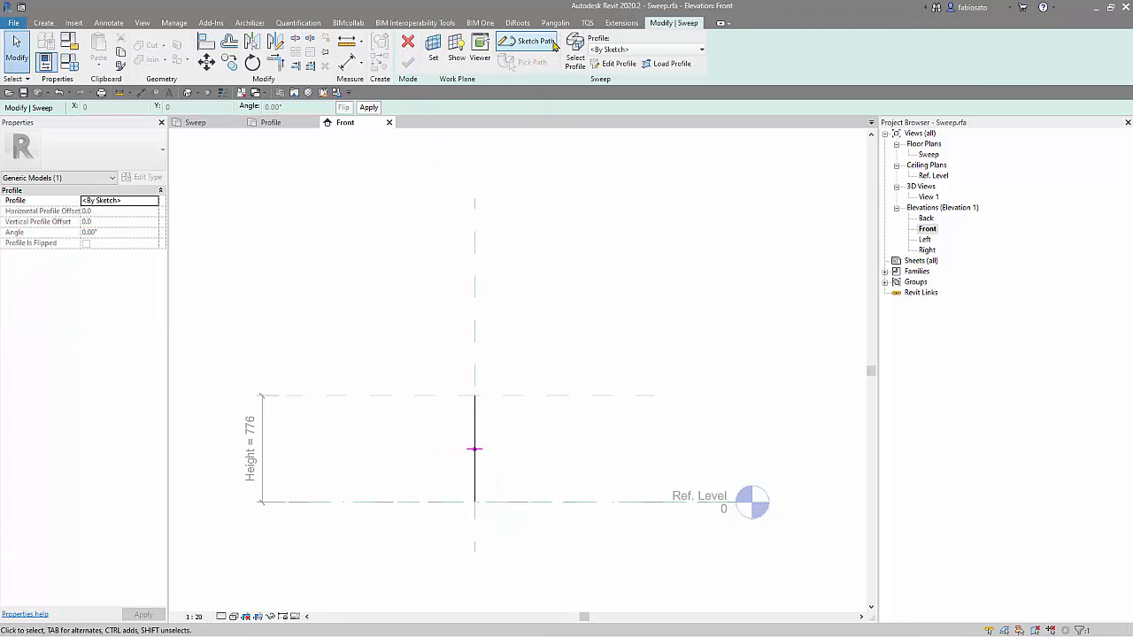
pyautogui.click(620, 49)
pyautogui.click(624, 78)
pyautogui.click(407, 64)
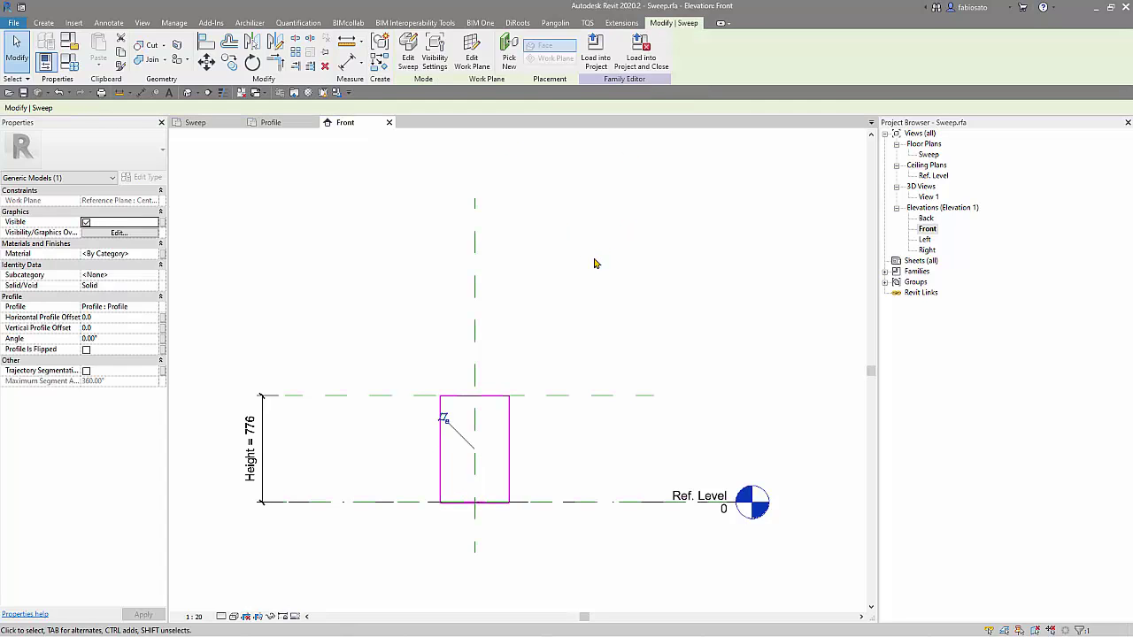
pyautogui.click(594, 263)
# Open 3D View 1 and turn it to an isometric corner view.
pyautogui.doubleClick(929, 197)
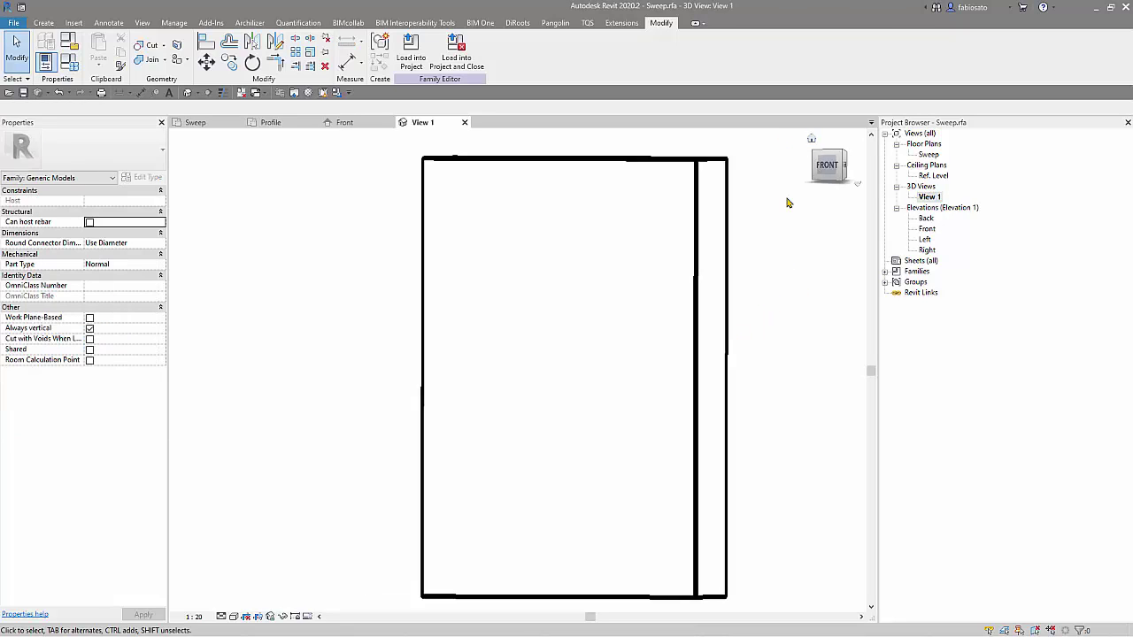
pyautogui.click(797, 141)
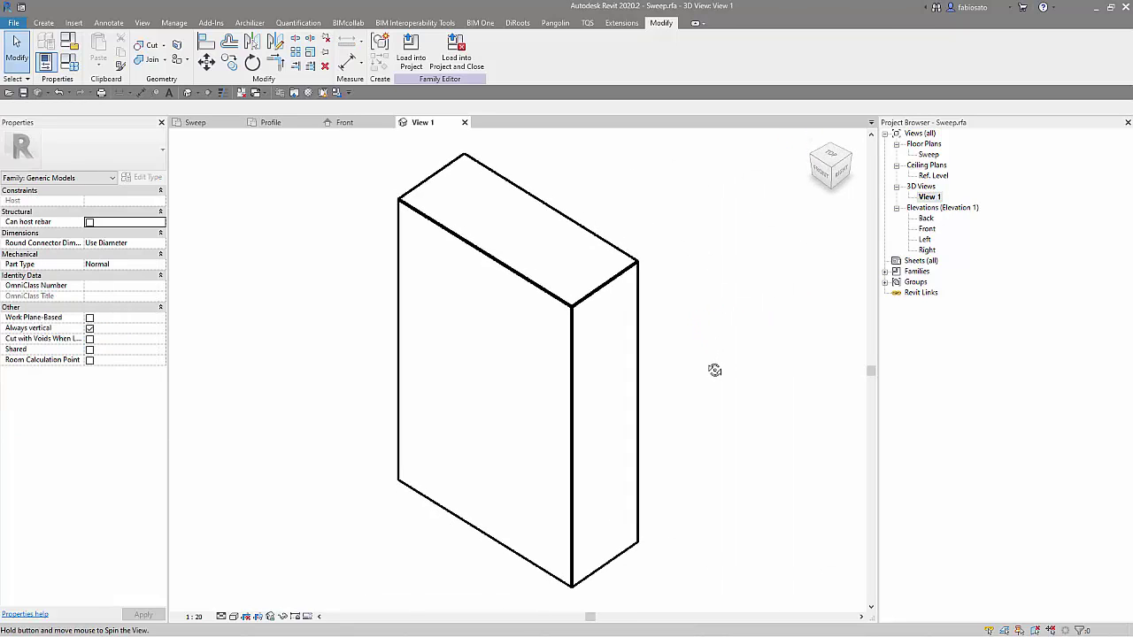
pyautogui.scroll(-2, 683, 400)
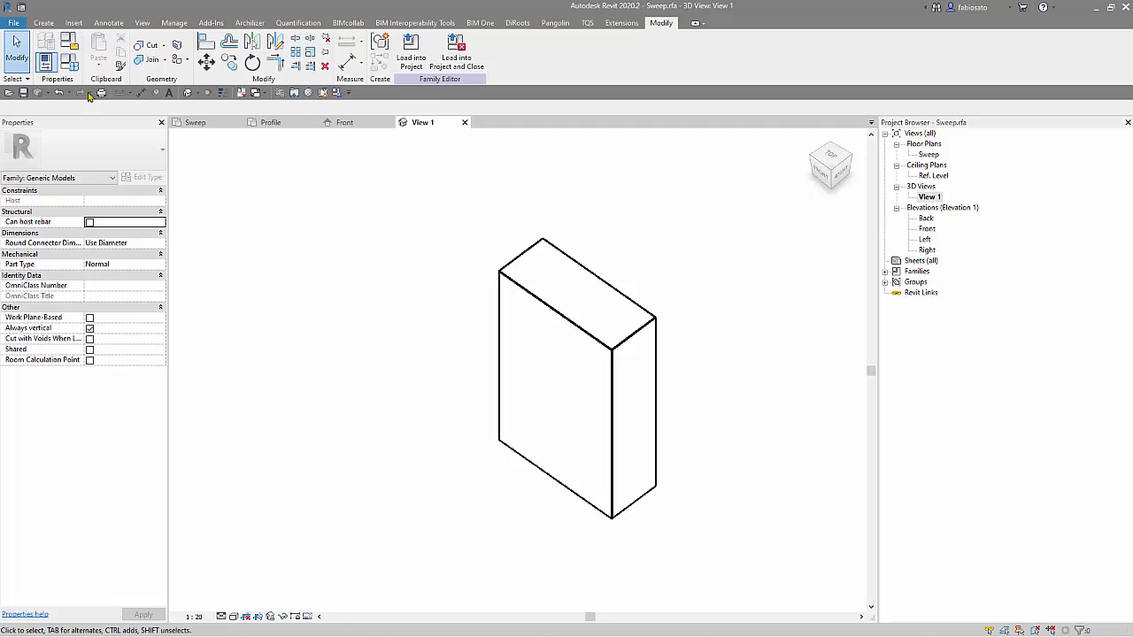
# In Family Types set Length 400, Width 300 and Height 500, applying the changes.
pyautogui.click(65, 68)
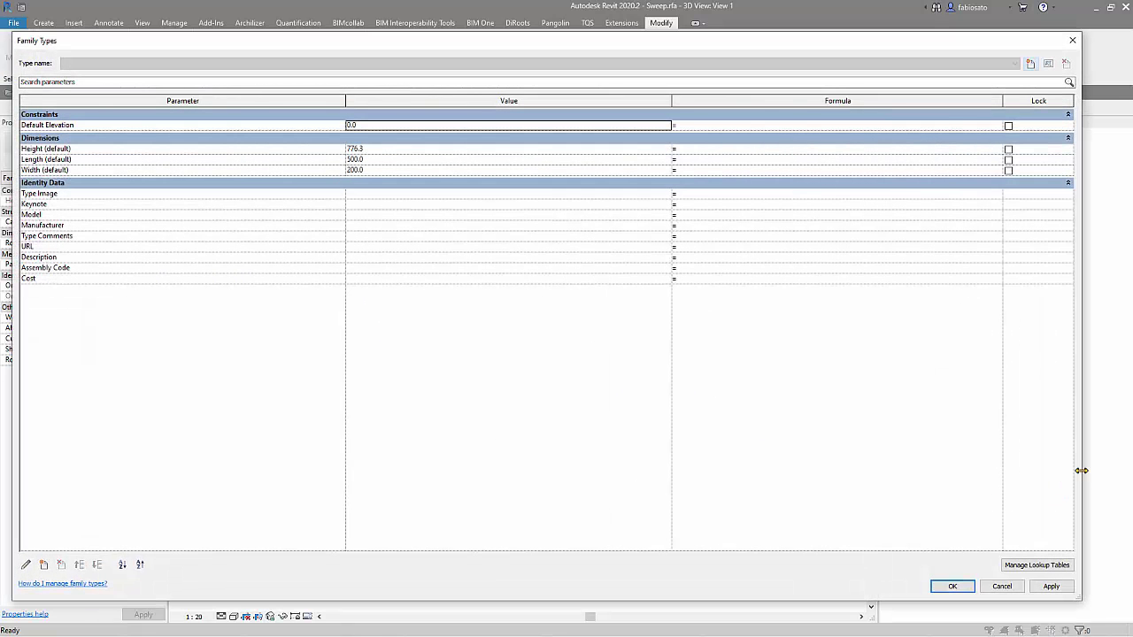
pyautogui.moveTo(1081, 471); pyautogui.dragTo(363, 430)
pyautogui.click(175, 161)
pyautogui.click(175, 163)
pyautogui.write('400')
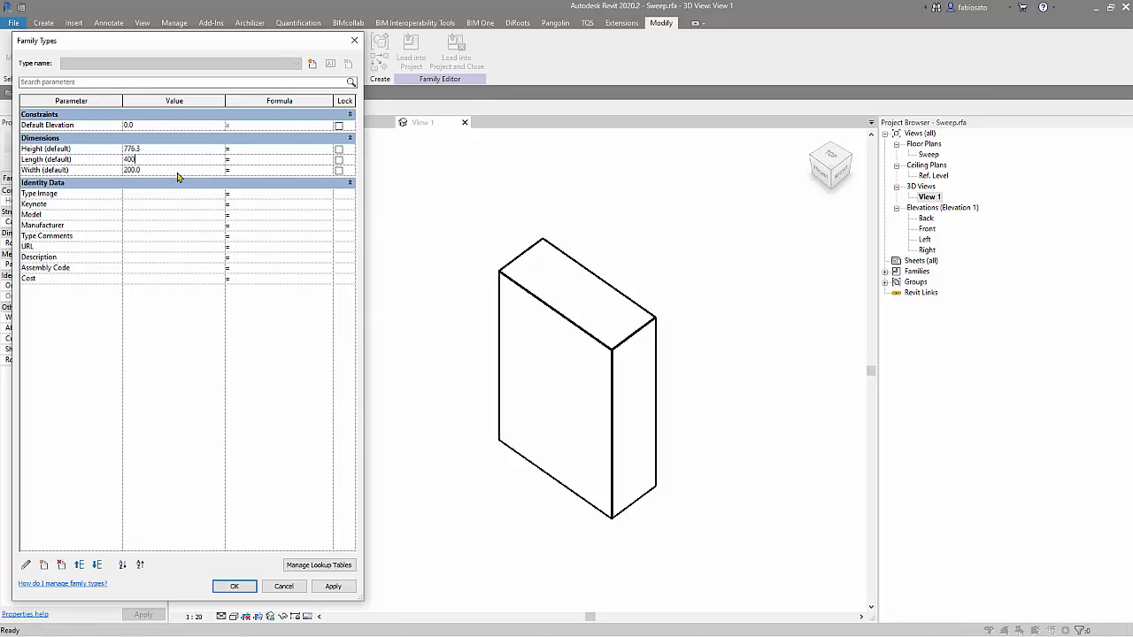
pyautogui.click(175, 170)
pyautogui.write('300')
pyautogui.click(323, 586)
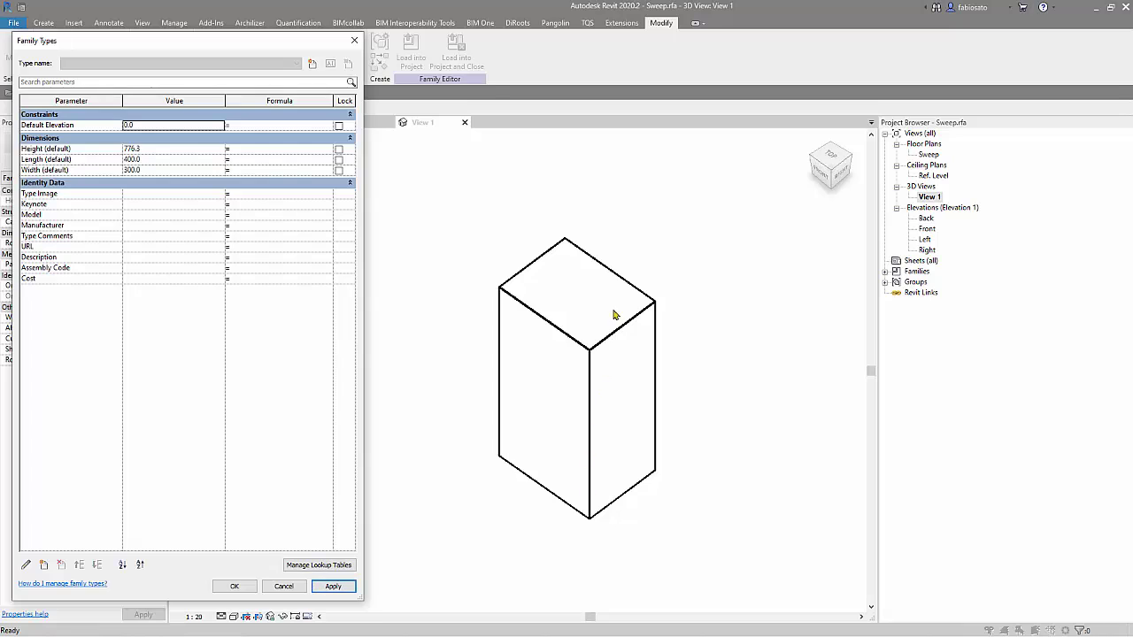
pyautogui.click(181, 148)
pyautogui.write('500')
pyautogui.click(332, 586)
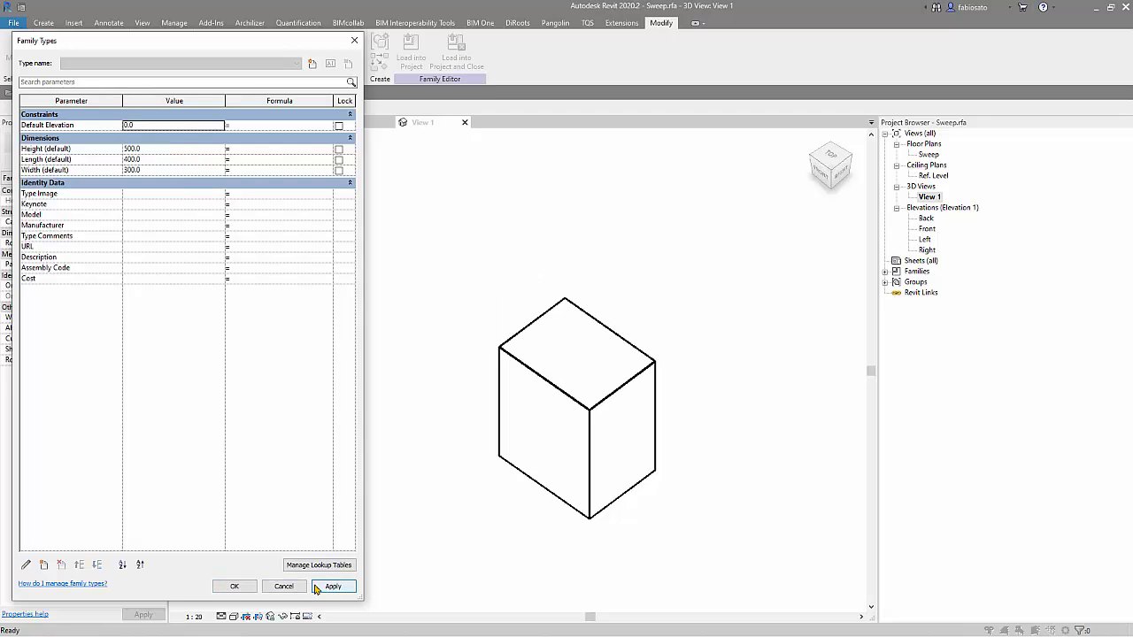
pyautogui.click(234, 585)
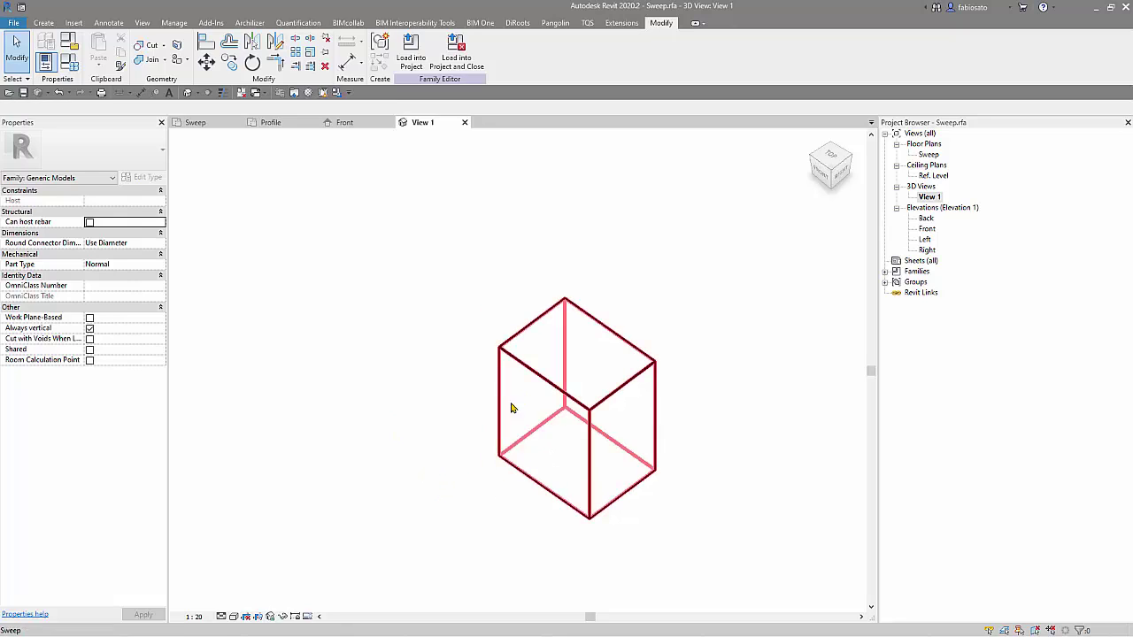
# Set the sweep's profile Angle to 45°.
pyautogui.click(546, 399)
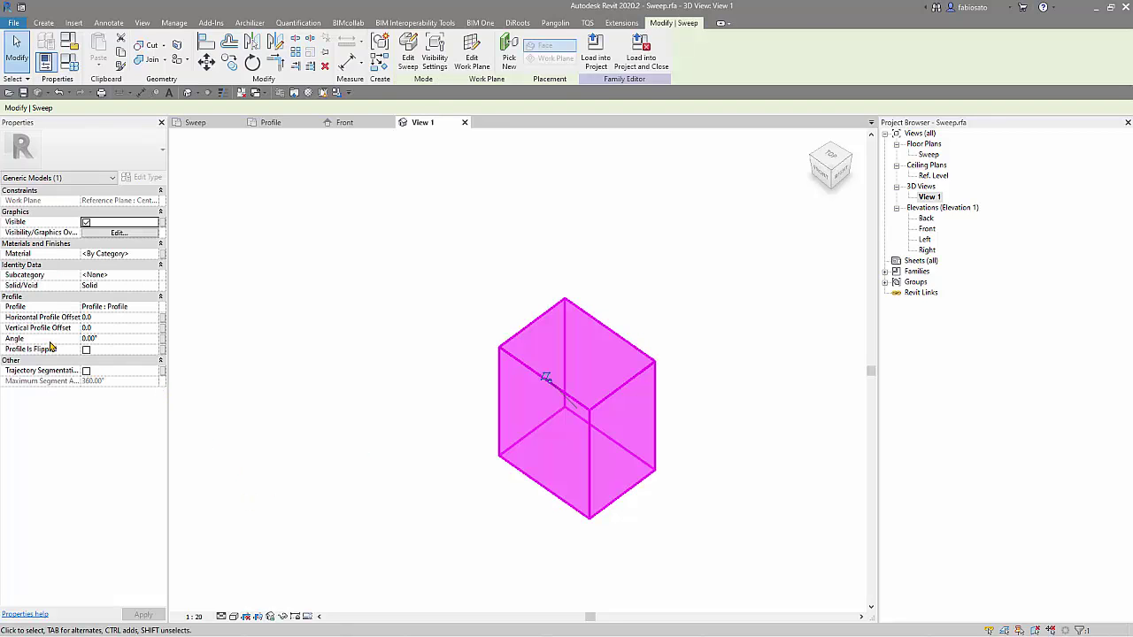
pyautogui.click(112, 338)
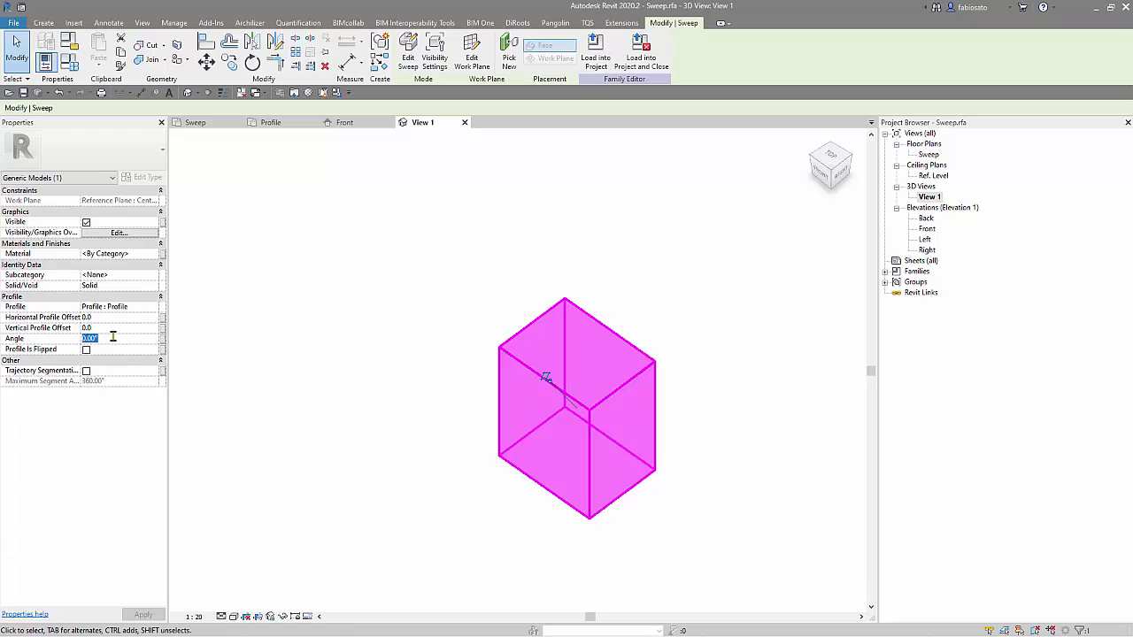
pyautogui.write('45')
pyautogui.click(261, 387)
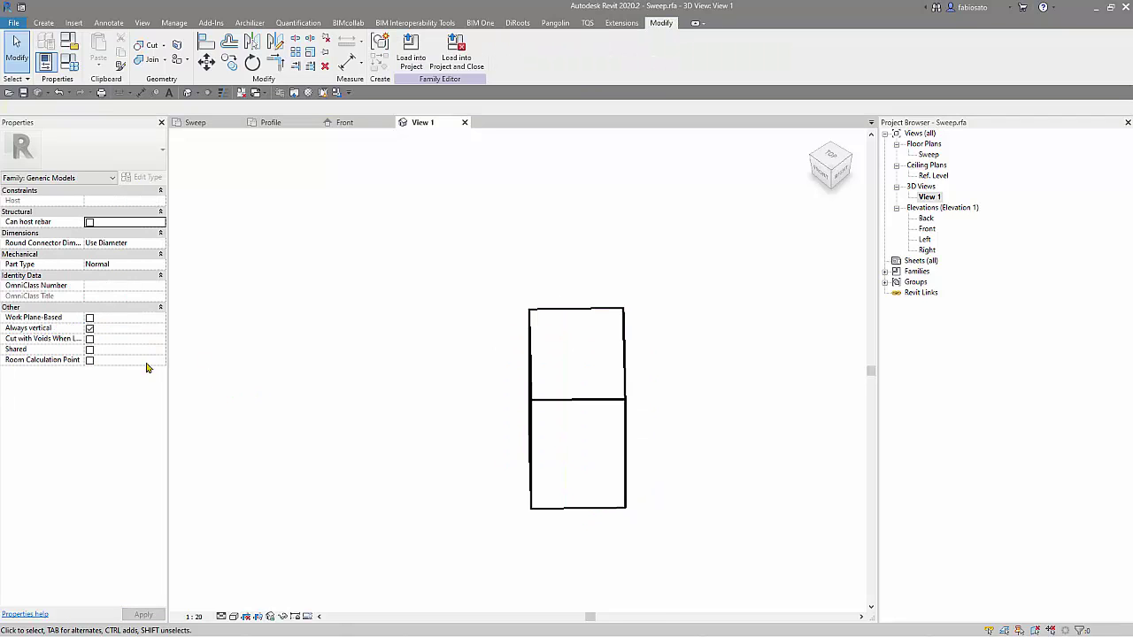
# Try the Angle at 30° and 0°, then leave it at 25°.
pyautogui.click(544, 376)
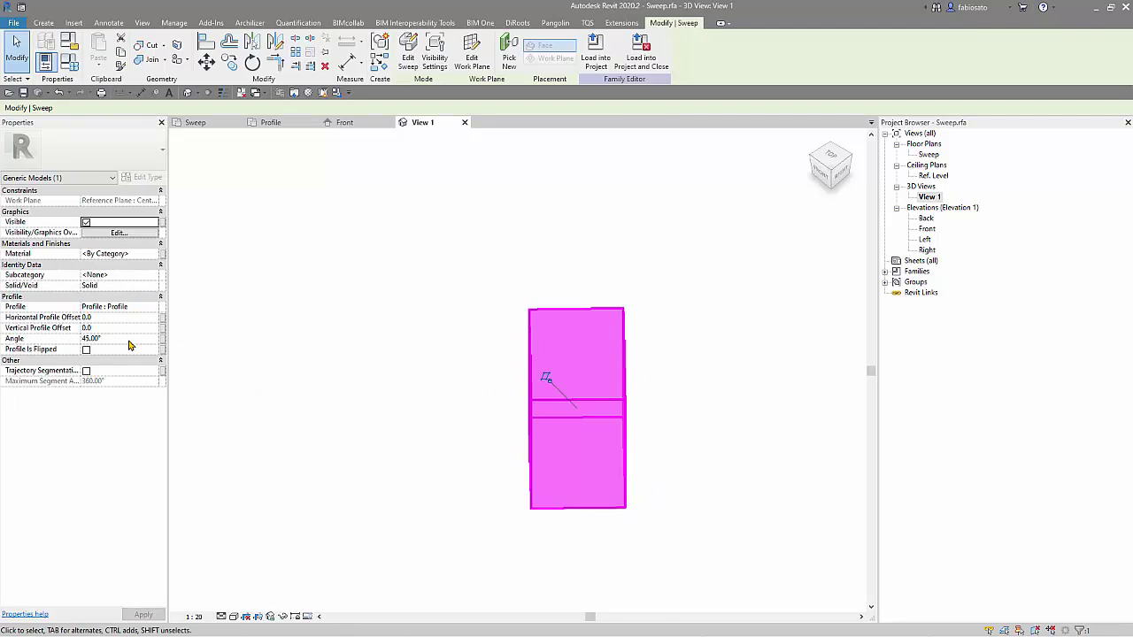
pyautogui.click(124, 341)
pyautogui.write('30')
pyautogui.press('Return')
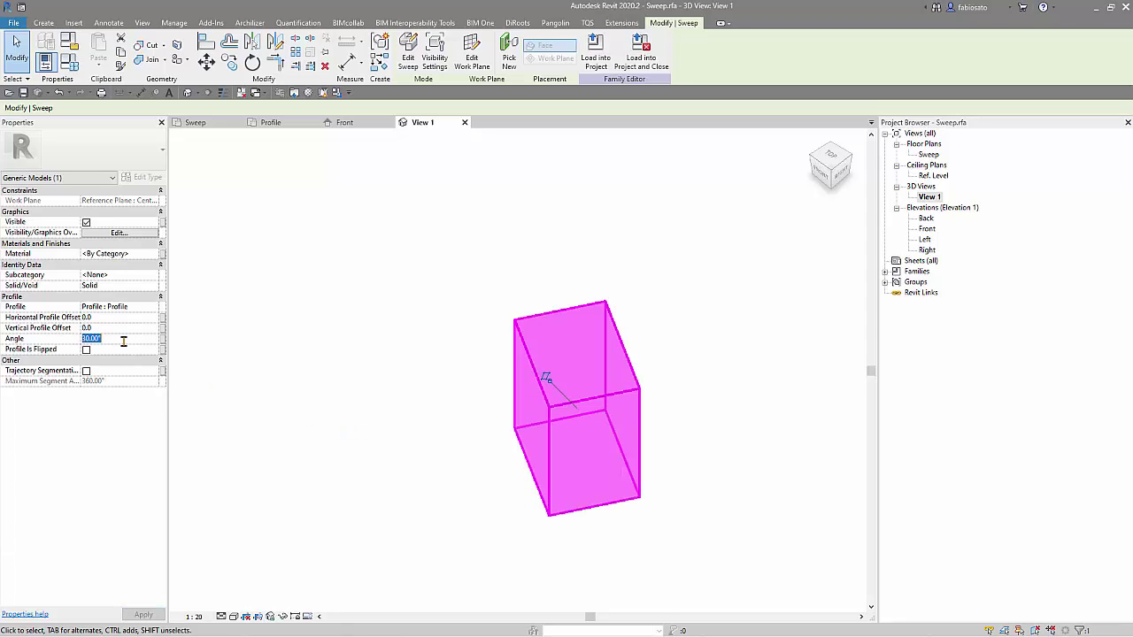
pyautogui.write('0')
pyautogui.press('Return')
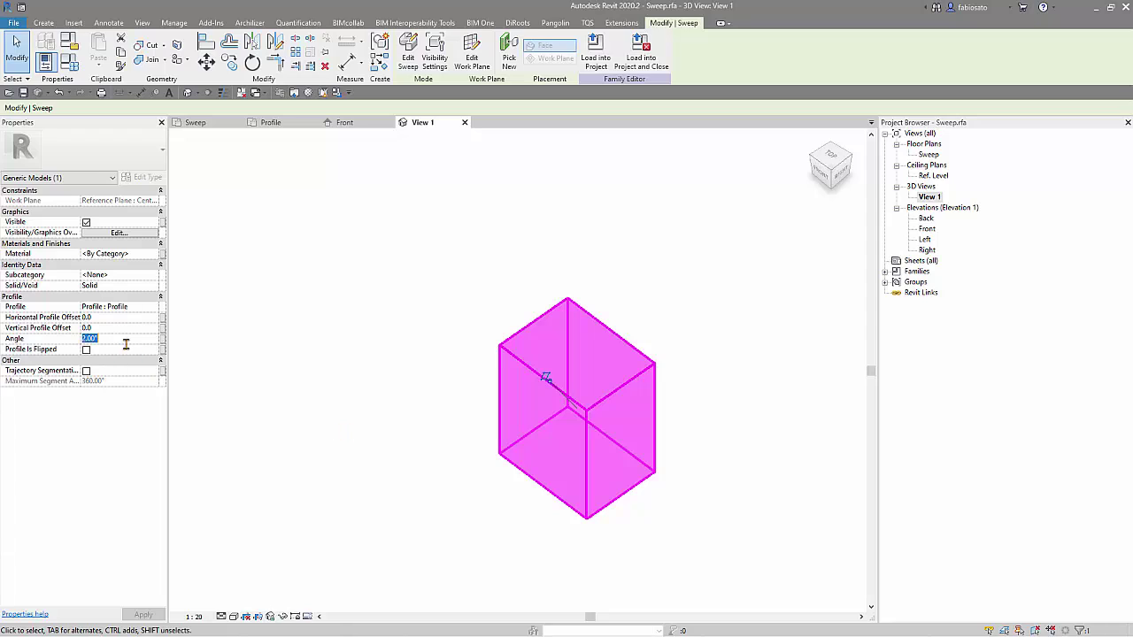
pyautogui.write('25')
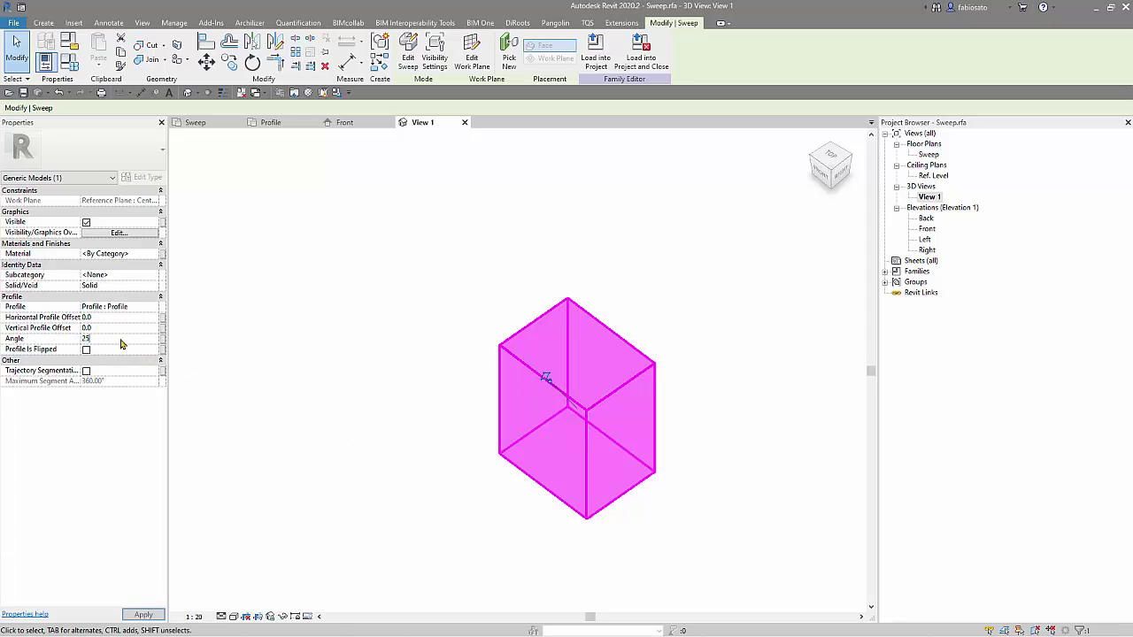
pyautogui.press('Return')
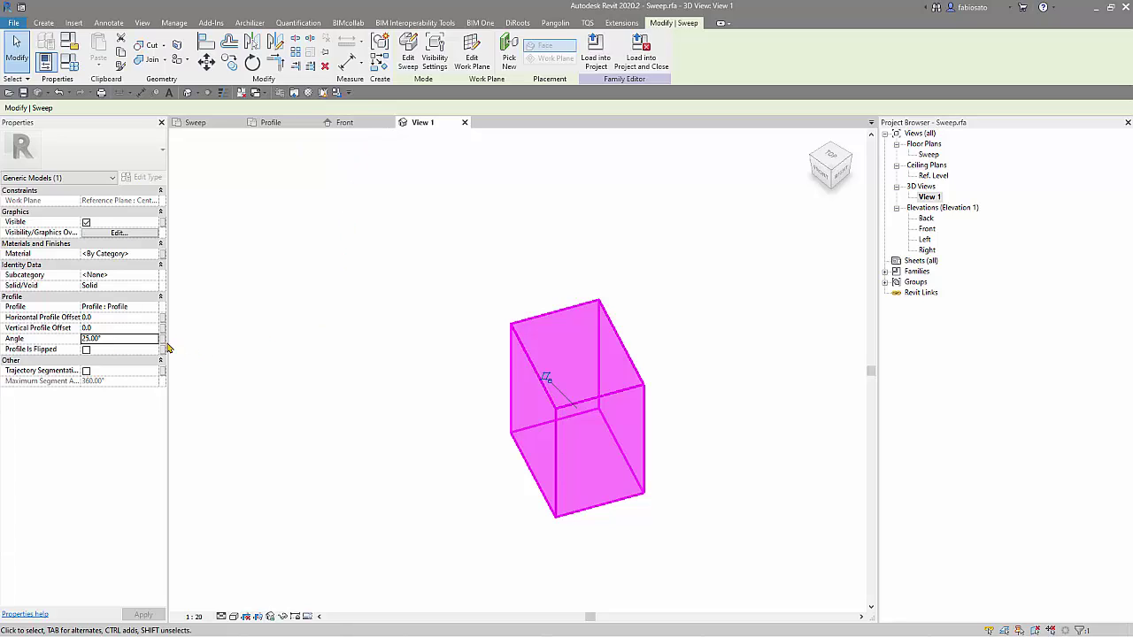
# Create an instance Angle parameter named Rotation, grouped under Construction.
pyautogui.click(71, 62)
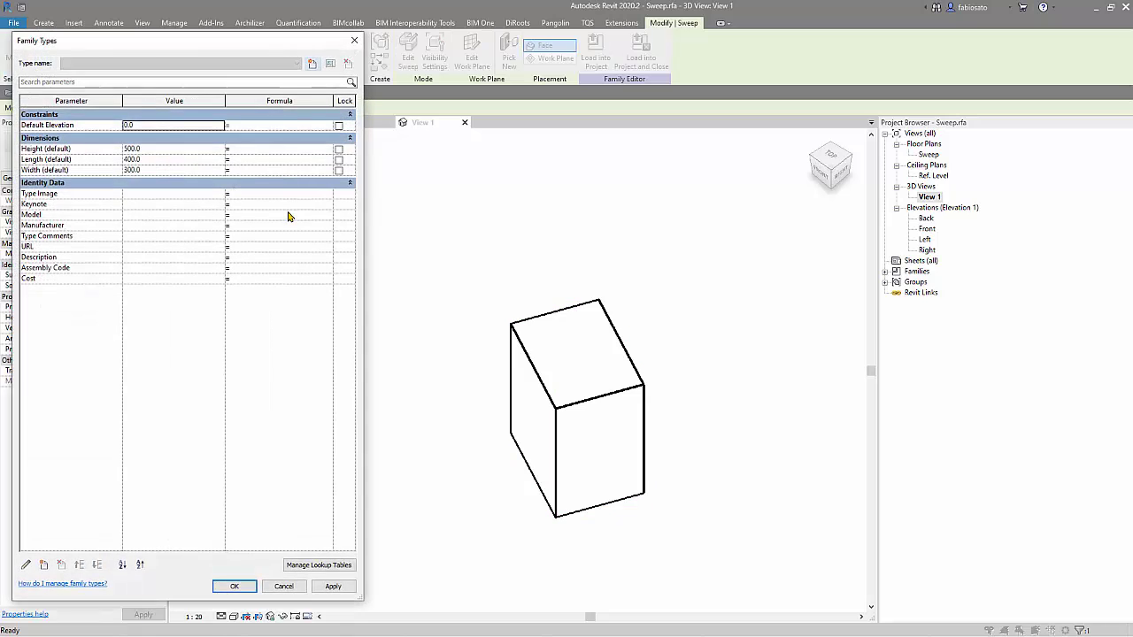
pyautogui.click(43, 565)
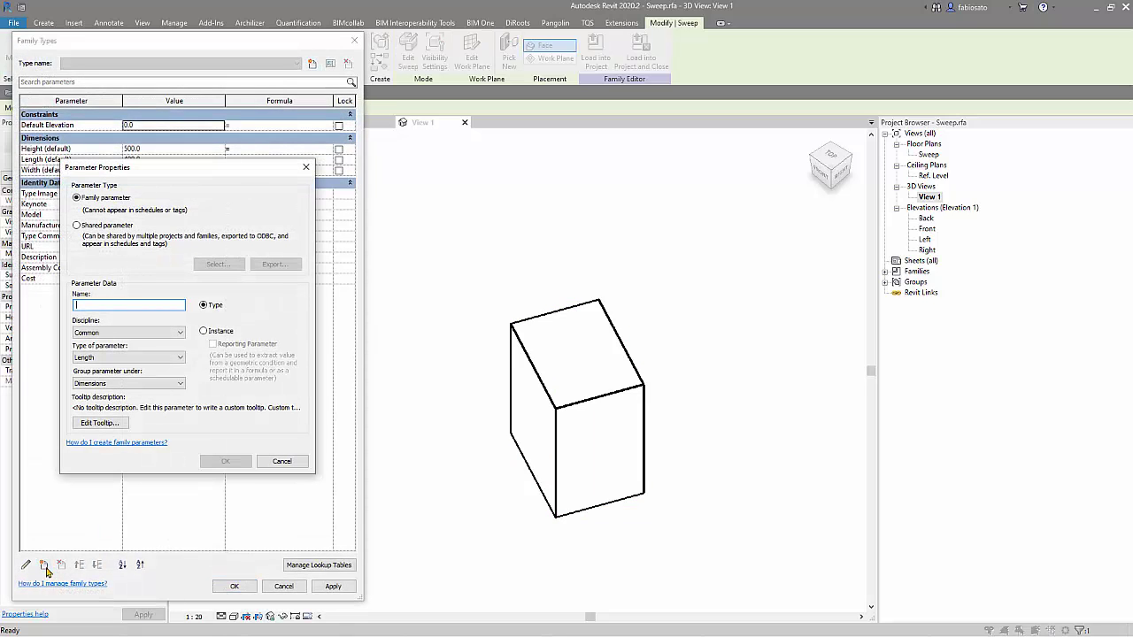
pyautogui.write('Rotation')
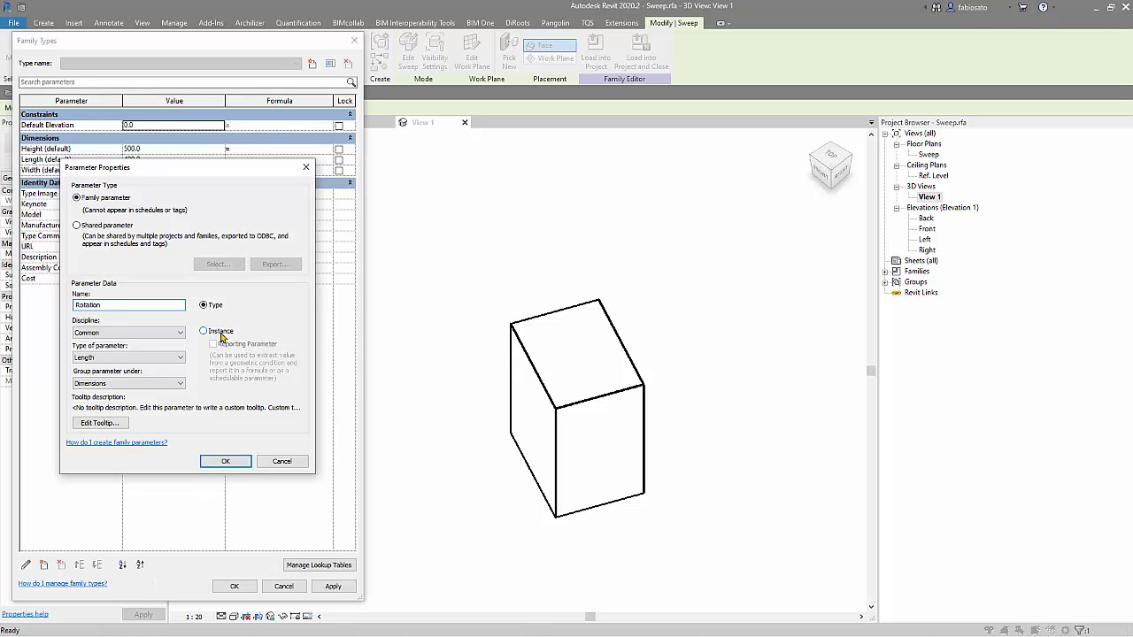
pyautogui.click(220, 333)
pyautogui.click(124, 356)
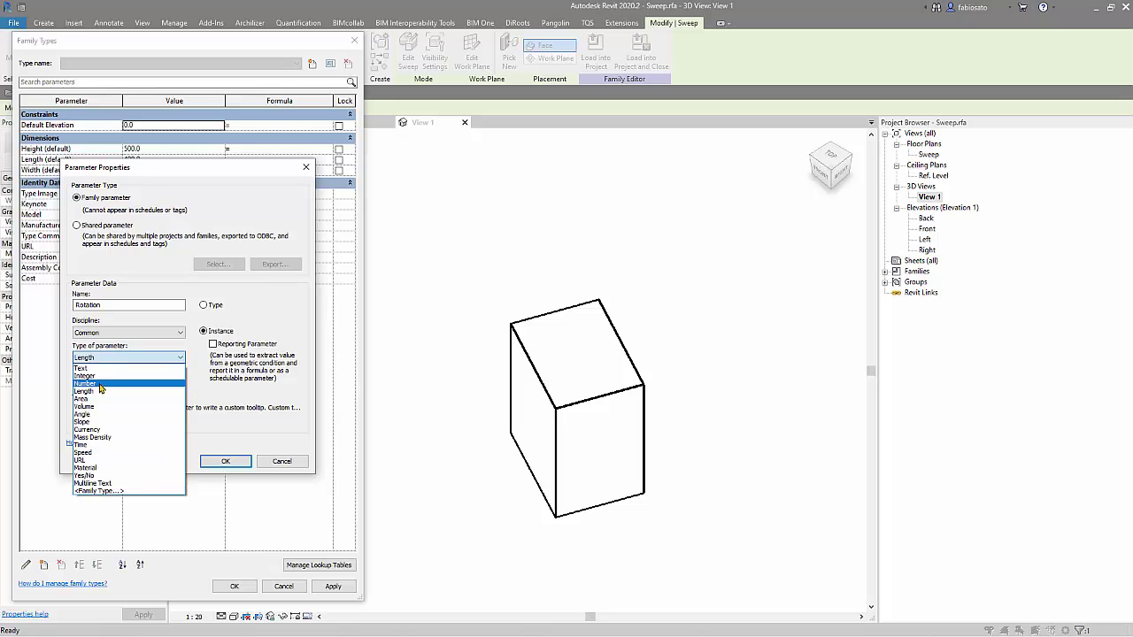
pyautogui.click(99, 414)
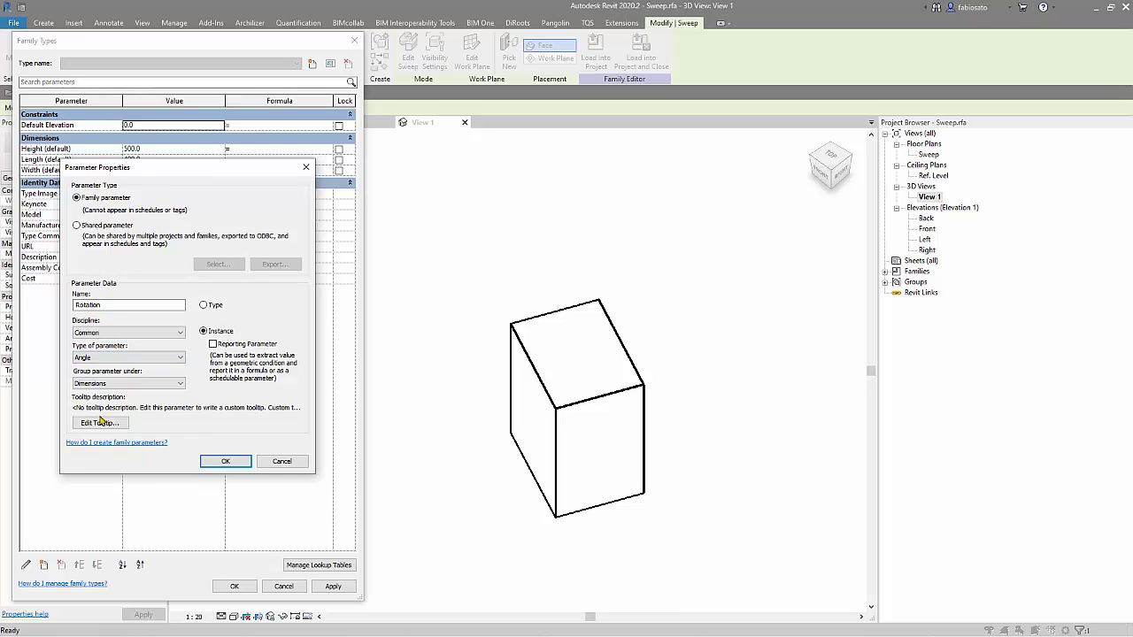
pyautogui.click(119, 386)
pyautogui.scroll(3, 119, 398)
pyautogui.click(112, 426)
pyautogui.click(228, 461)
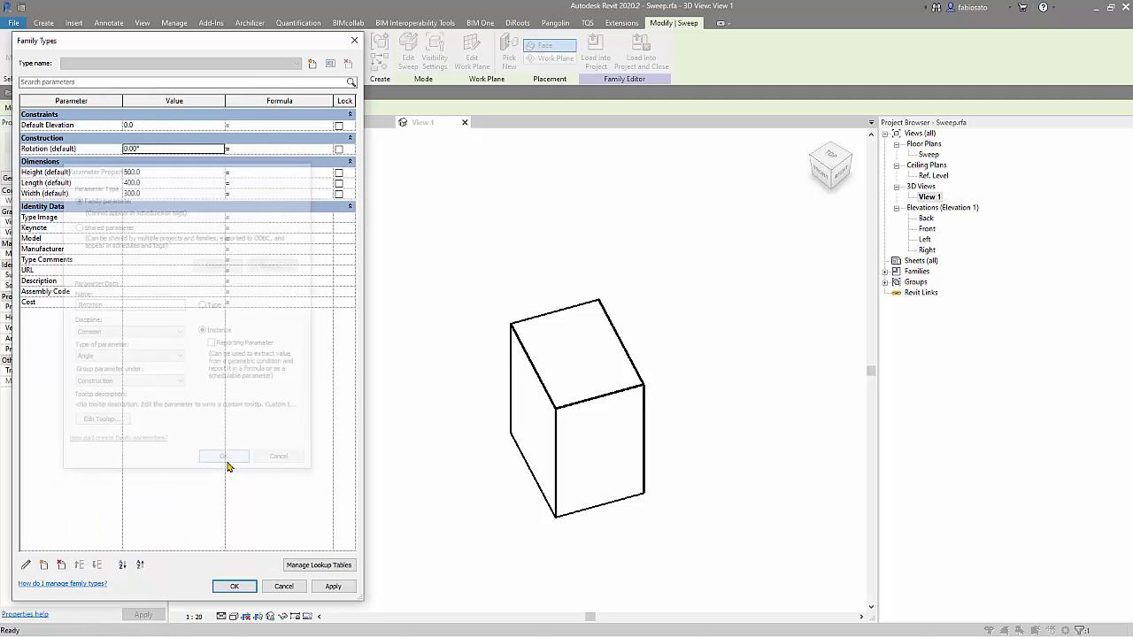
# Give Rotation a value of 30° and reselect the sweep box.
pyautogui.click(194, 150)
pyautogui.write('30')
pyautogui.click(234, 587)
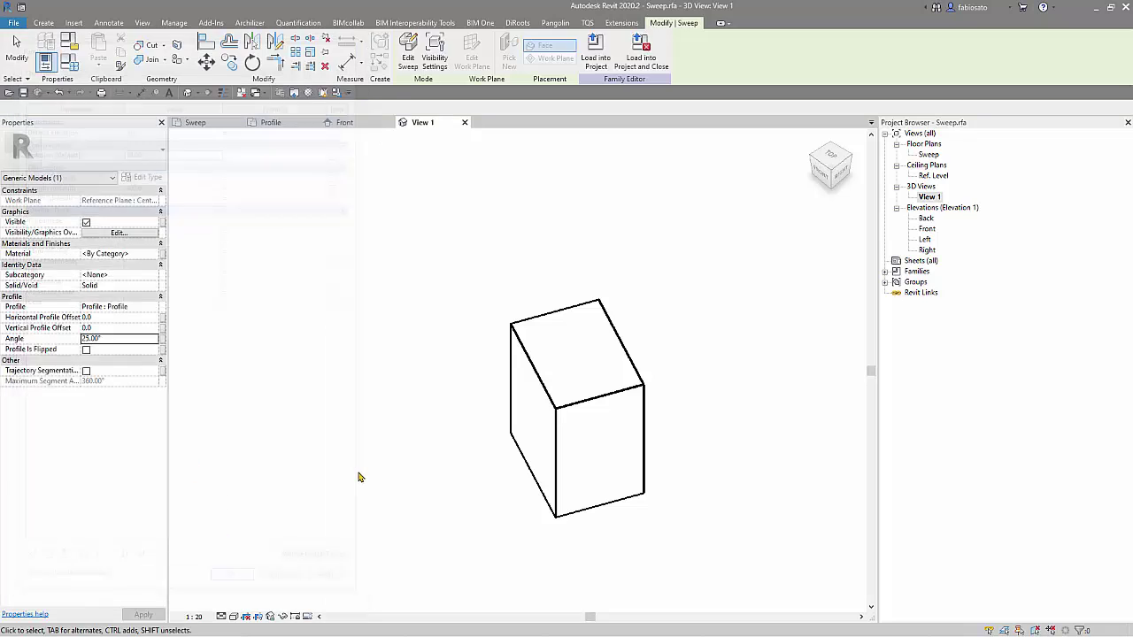
pyautogui.click(367, 471)
pyautogui.click(546, 395)
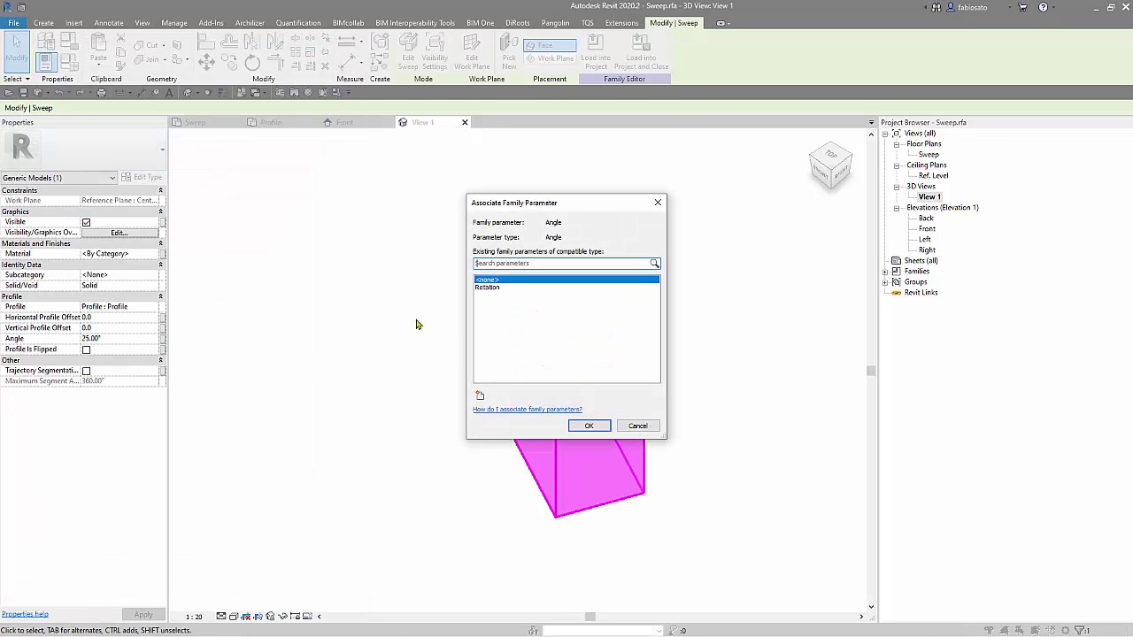
# Associate the sweep's Angle with Rotation, then flex Rotation to 15°.
pyautogui.click(486, 287)
pyautogui.click(587, 426)
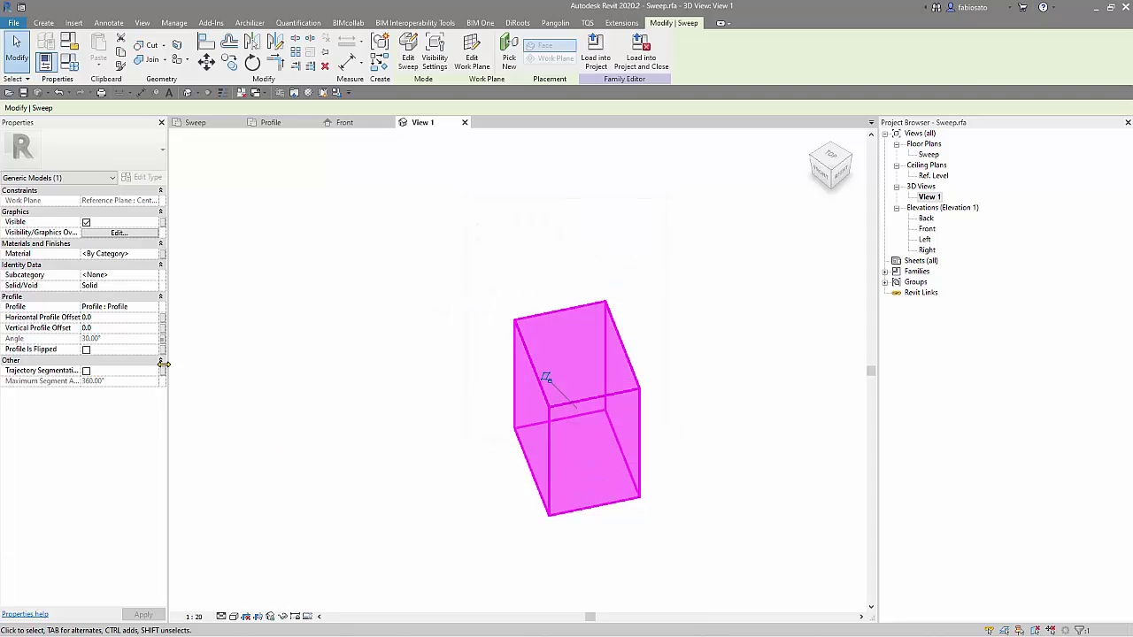
pyautogui.click(69, 62)
pyautogui.click(165, 148)
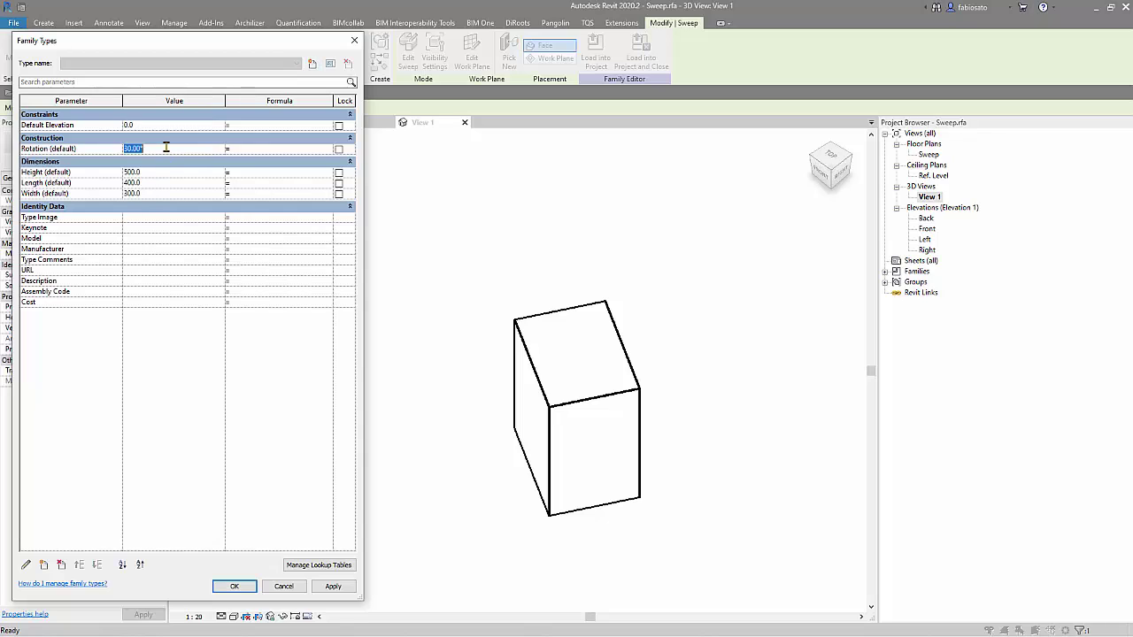
pyautogui.write('15')
pyautogui.click(333, 586)
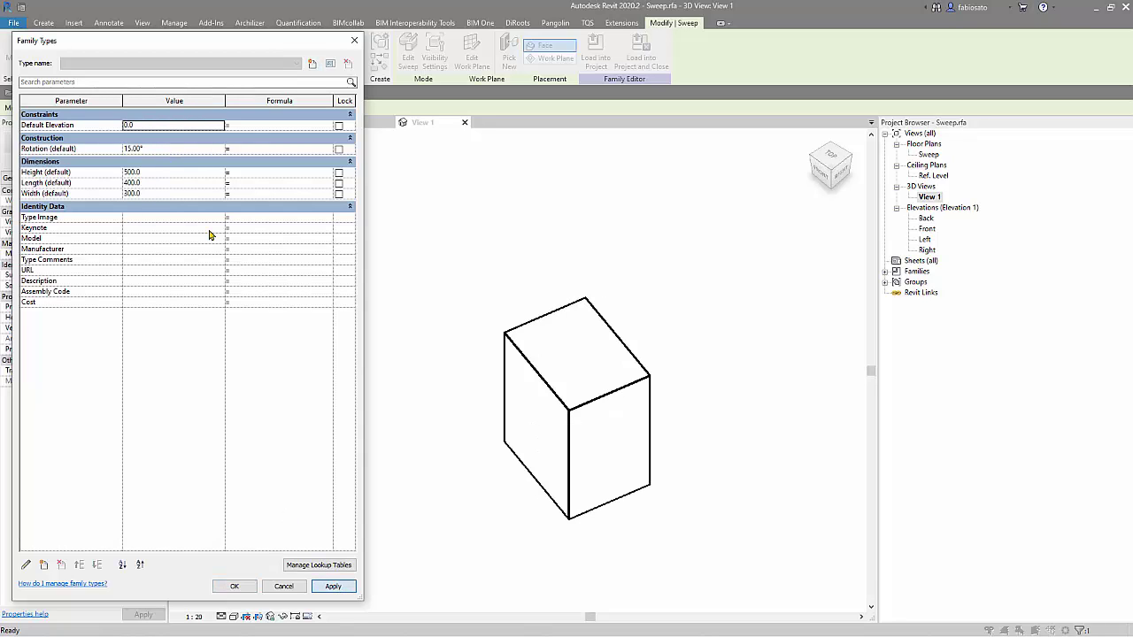
# Flex Rotation through -30°, 25° and back to 0°, then open the Sweep floor plan.
pyautogui.click(181, 149)
pyautogui.write('-30')
pyautogui.click(329, 586)
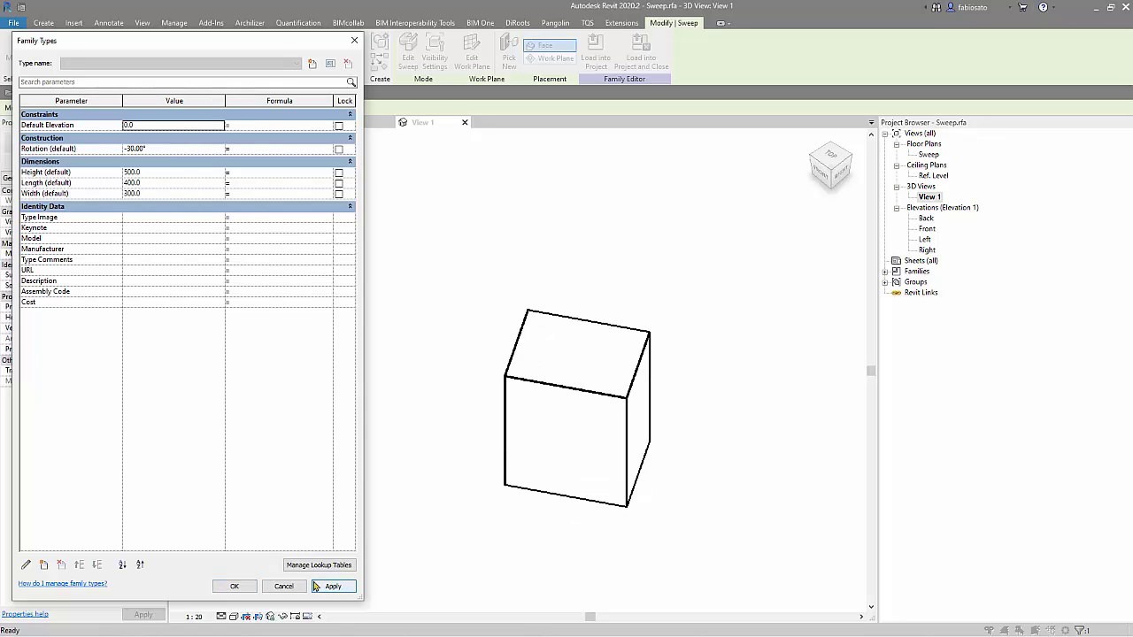
pyautogui.click(168, 149)
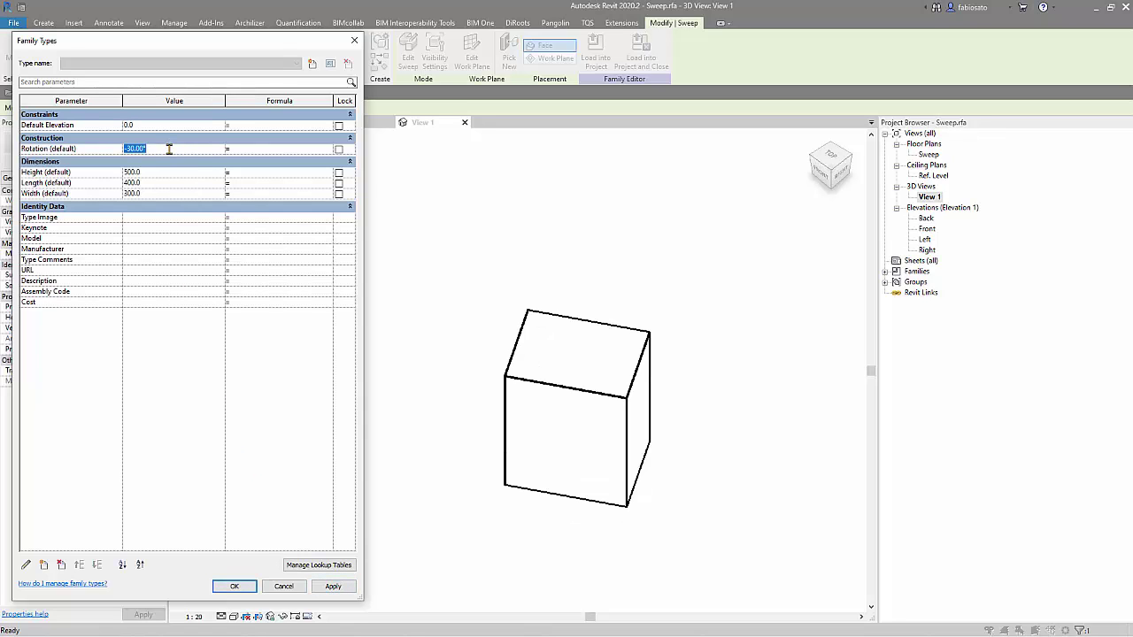
pyautogui.write('25')
pyautogui.click(330, 587)
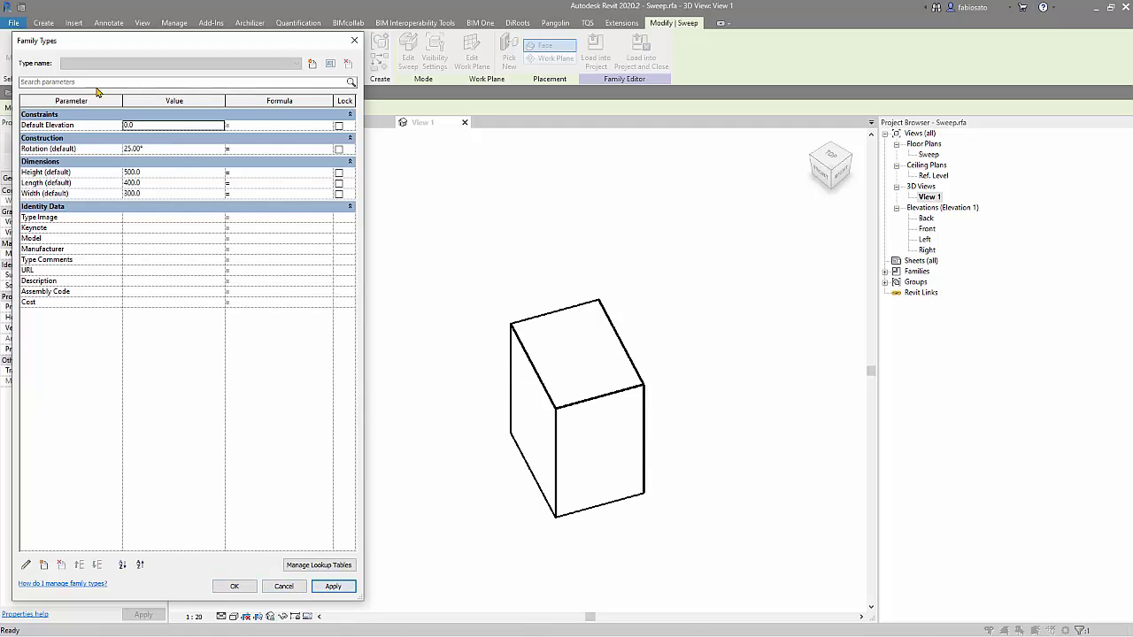
pyautogui.click(168, 149)
pyautogui.write('0')
pyautogui.click(333, 586)
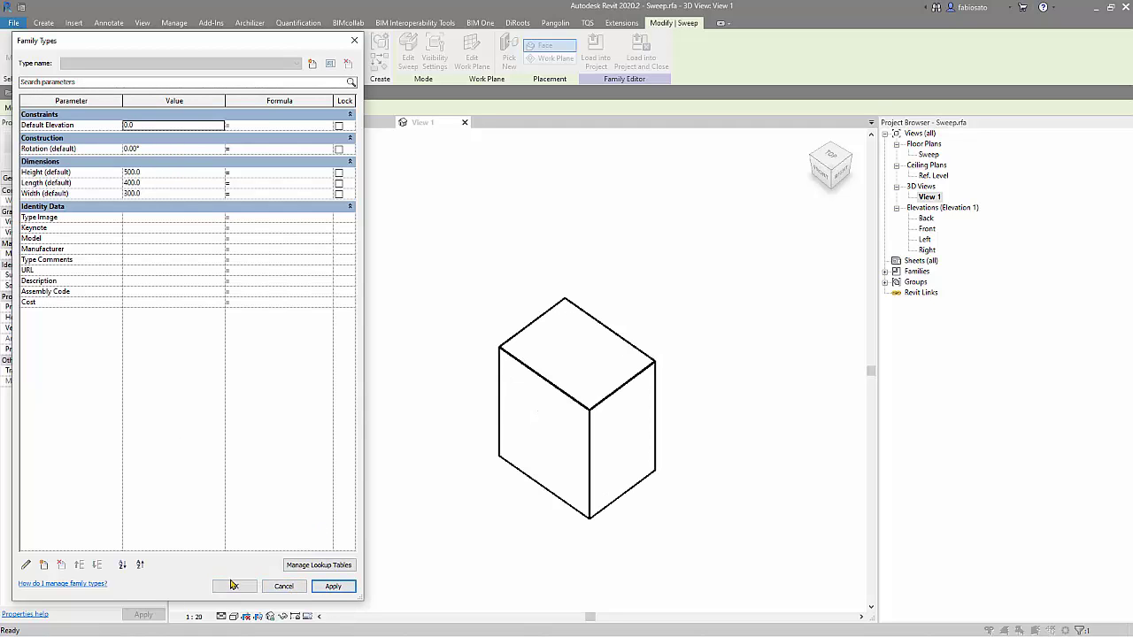
pyautogui.click(234, 586)
pyautogui.click(511, 486)
pyautogui.doubleClick(928, 154)
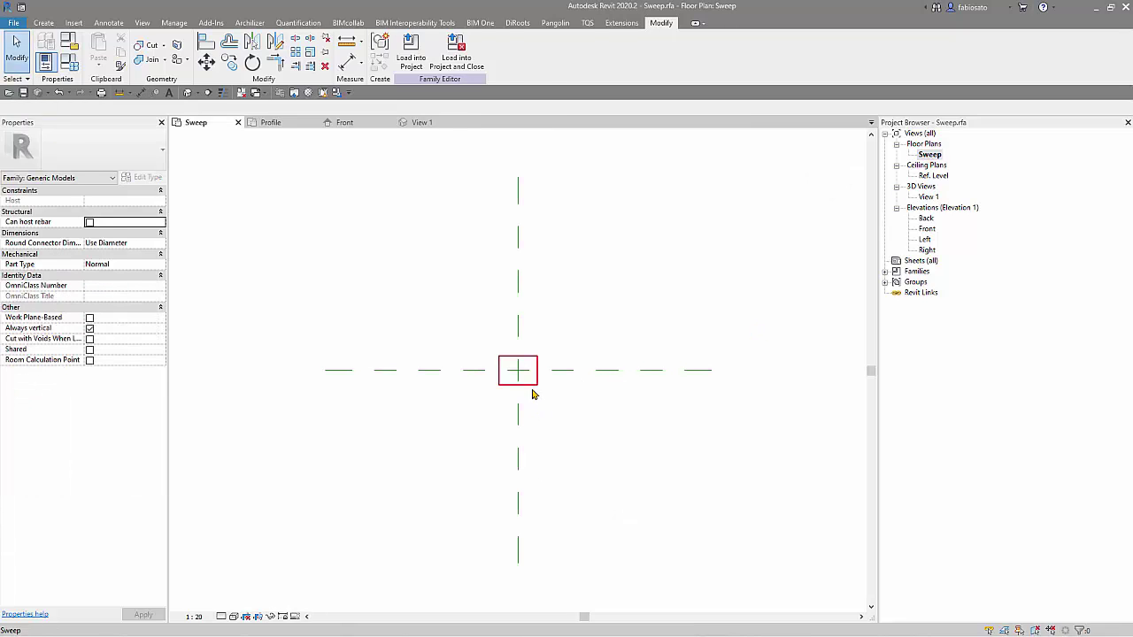
# Give the sweep a Vertical Profile Offset of 500 and Horizontal Profile Offset of 300.
pyautogui.click(533, 386)
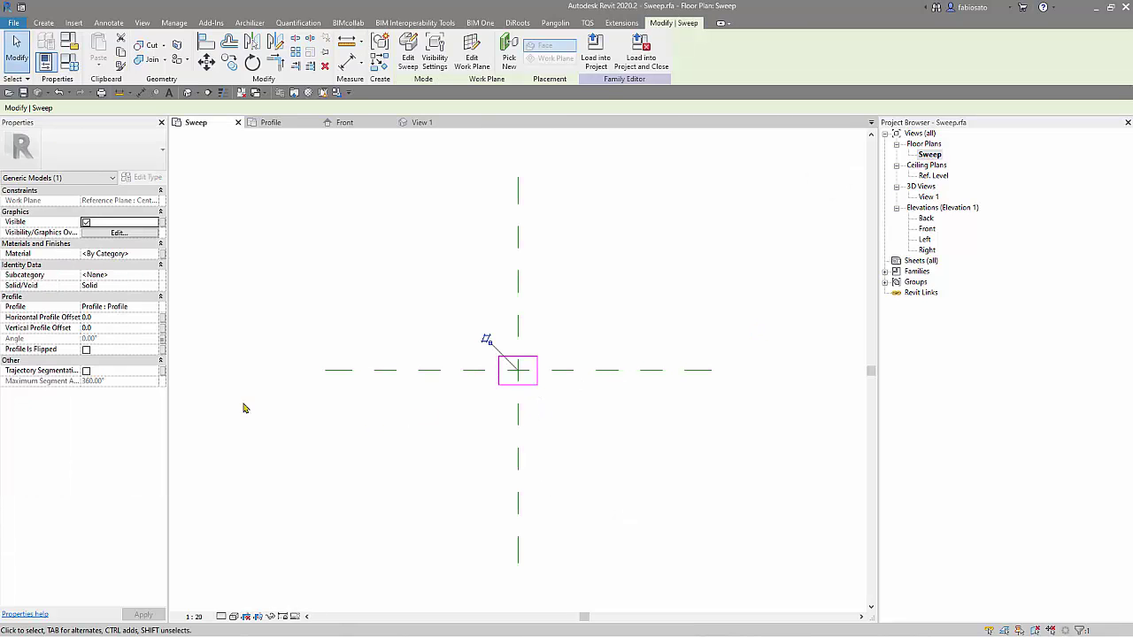
pyautogui.click(108, 334)
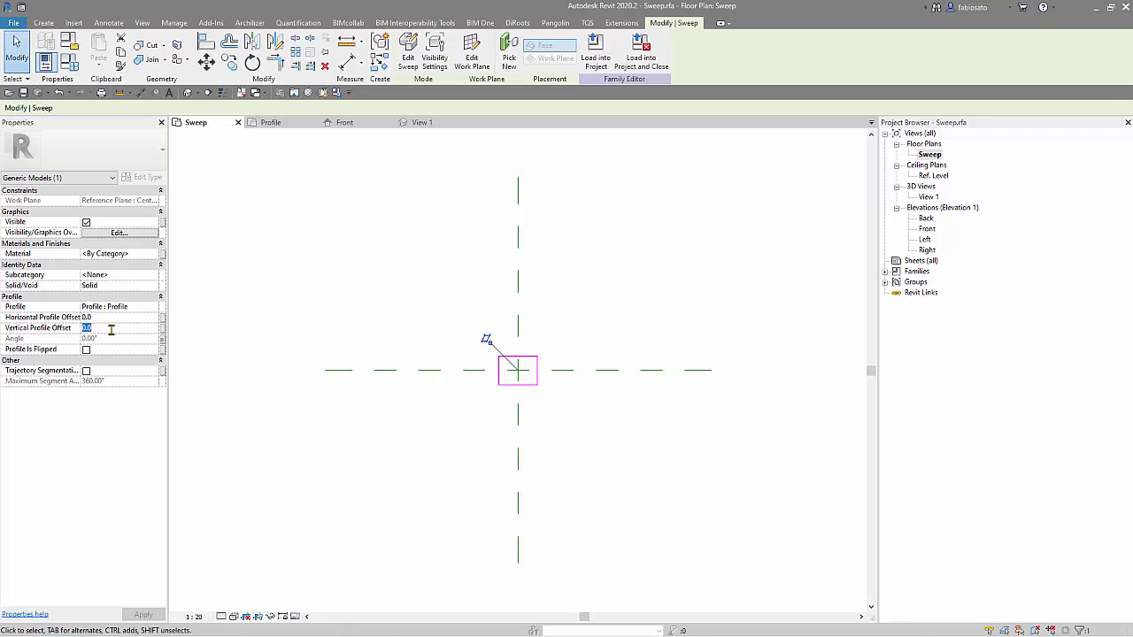
pyautogui.write('500')
pyautogui.click(128, 319)
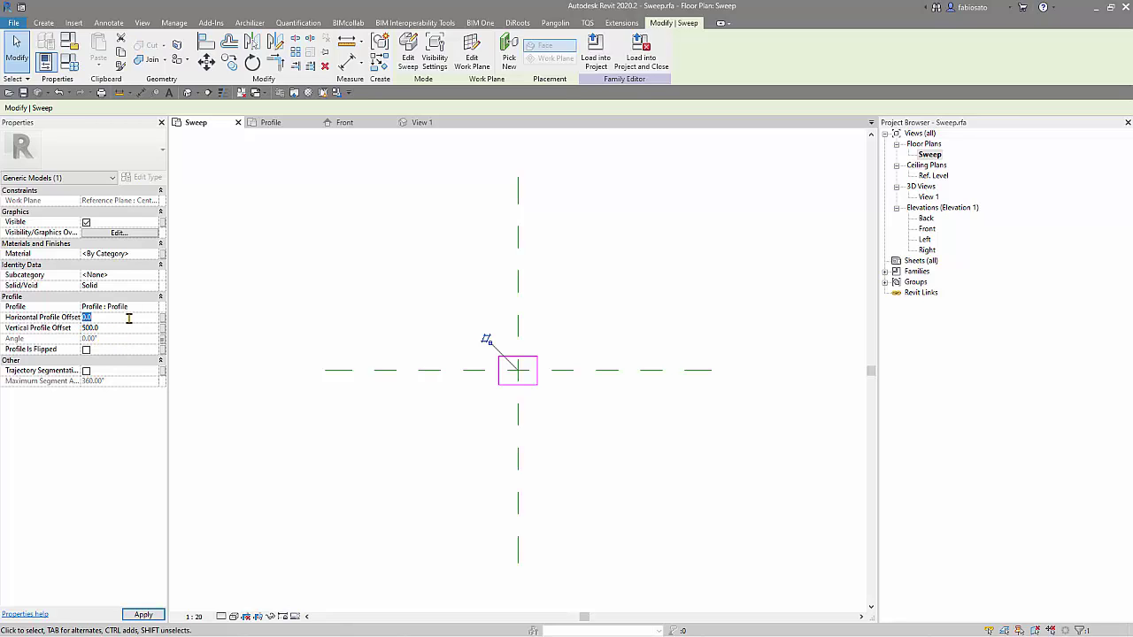
pyautogui.write('300')
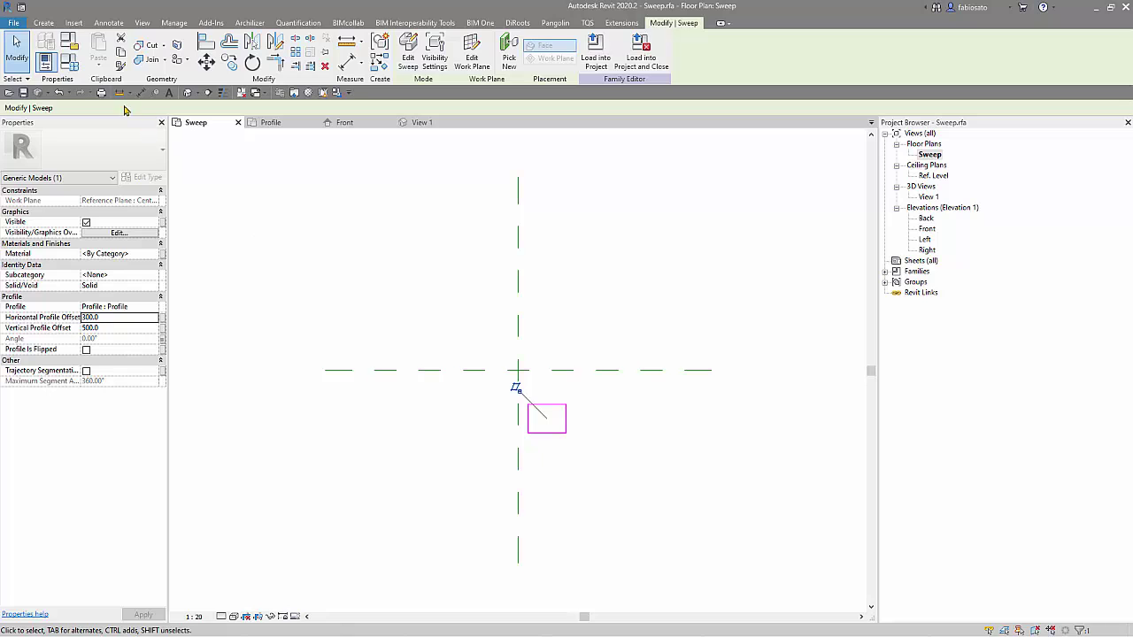
# Set Rotation to 35° in Family Types and apply it.
pyautogui.click(70, 61)
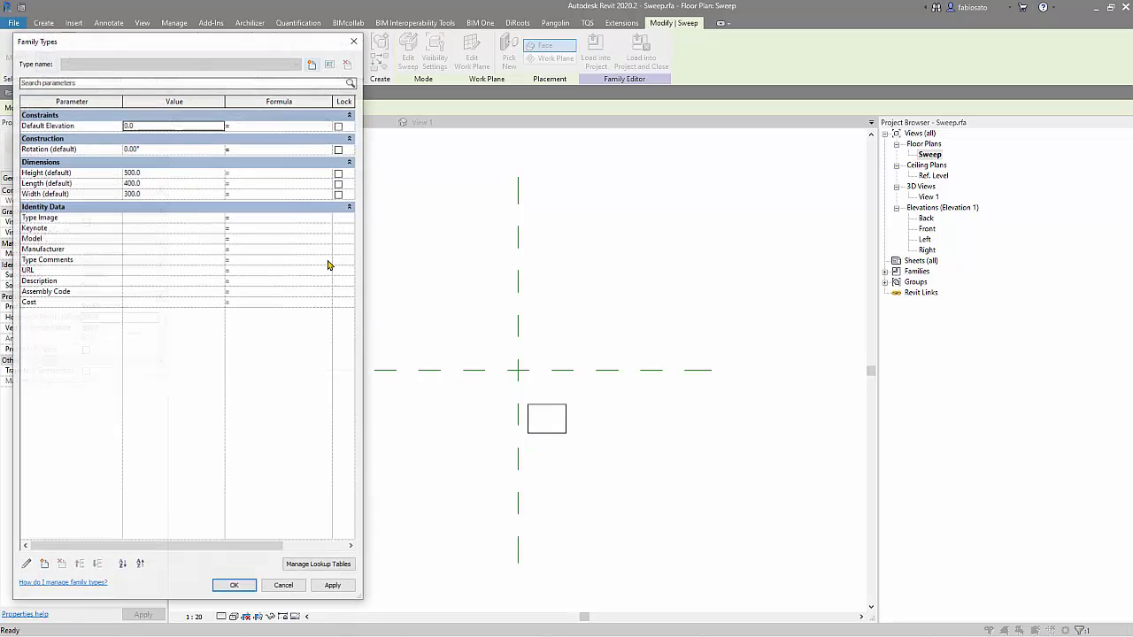
pyautogui.click(174, 150)
pyautogui.write('35')
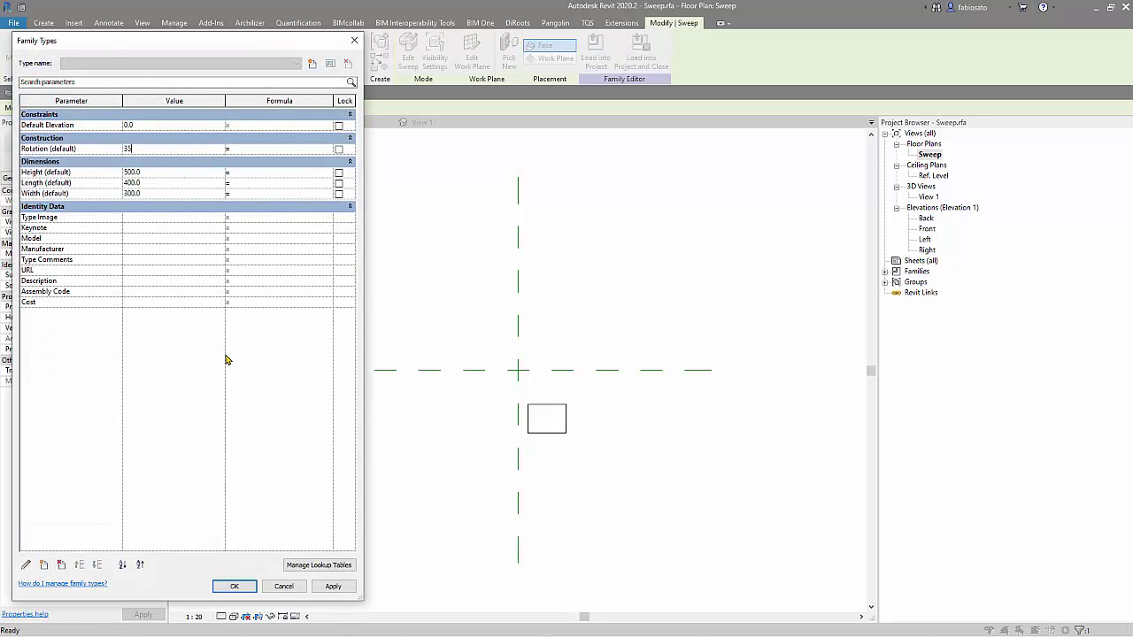
pyautogui.click(332, 585)
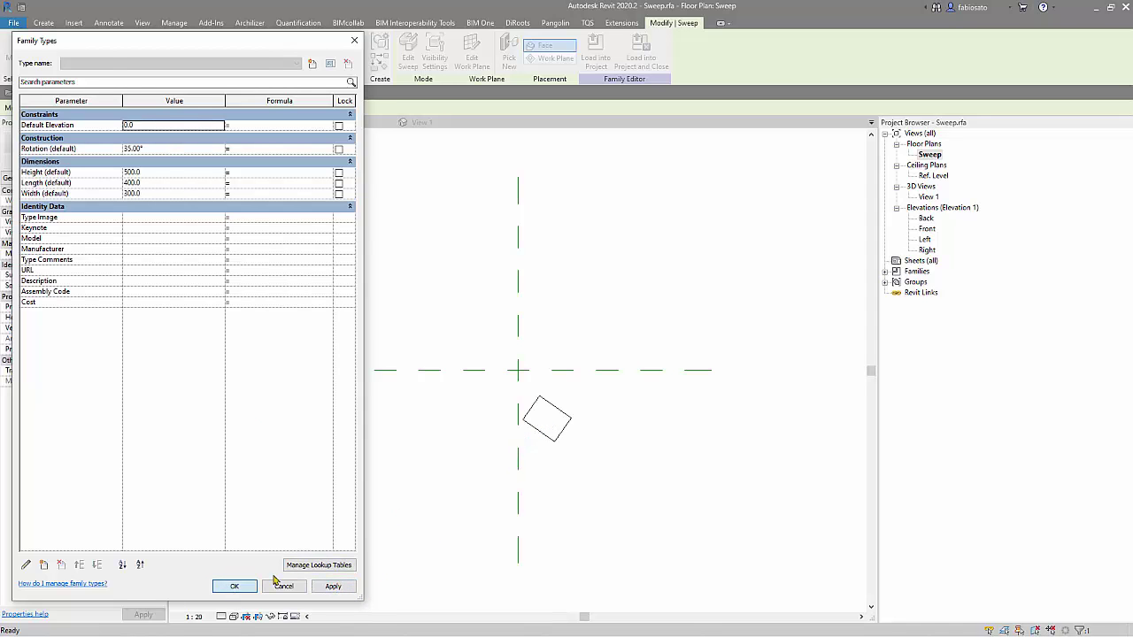
pyautogui.click(234, 586)
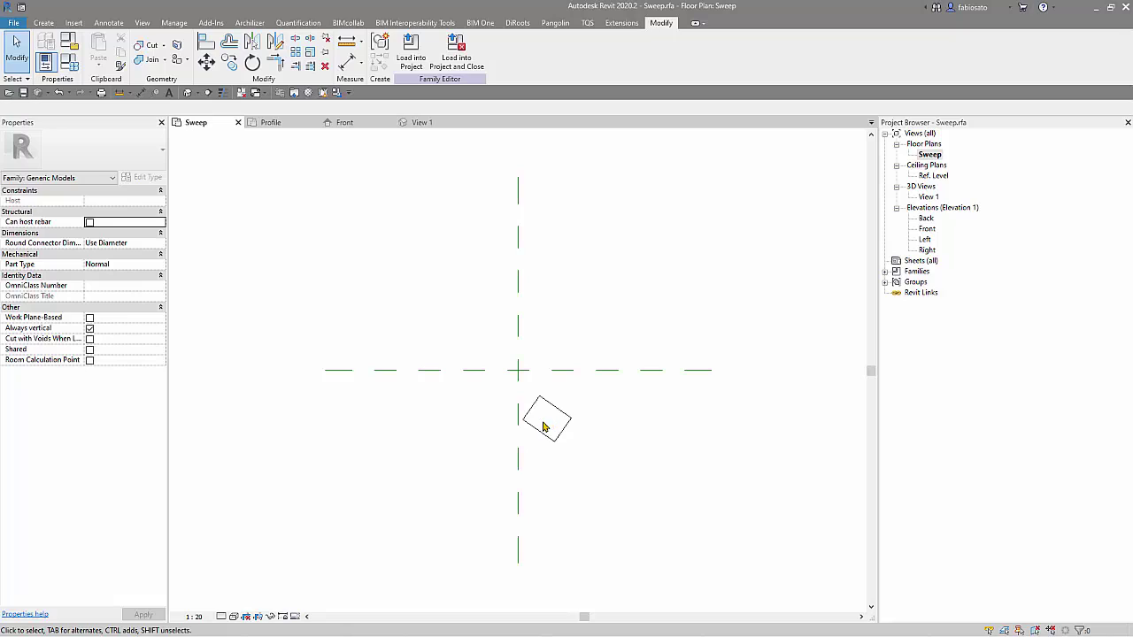